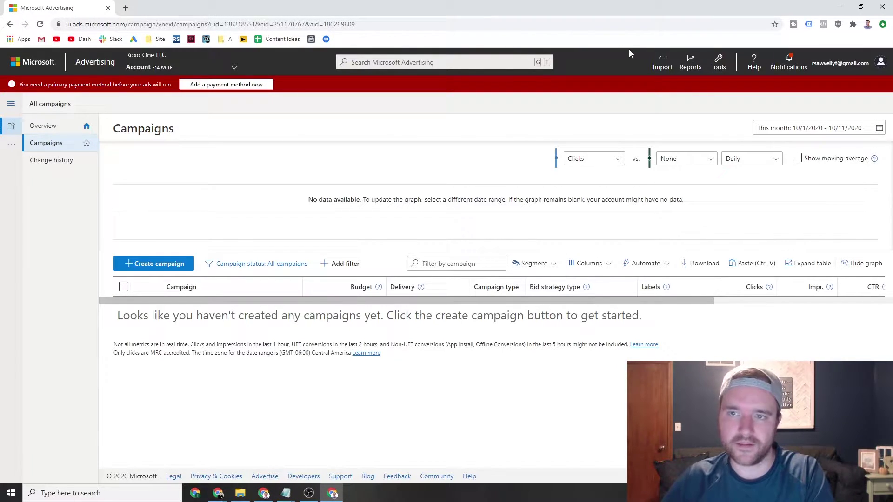
# - Start a campaign import from Google Ads via the Import menu
pyautogui.click(664, 64)
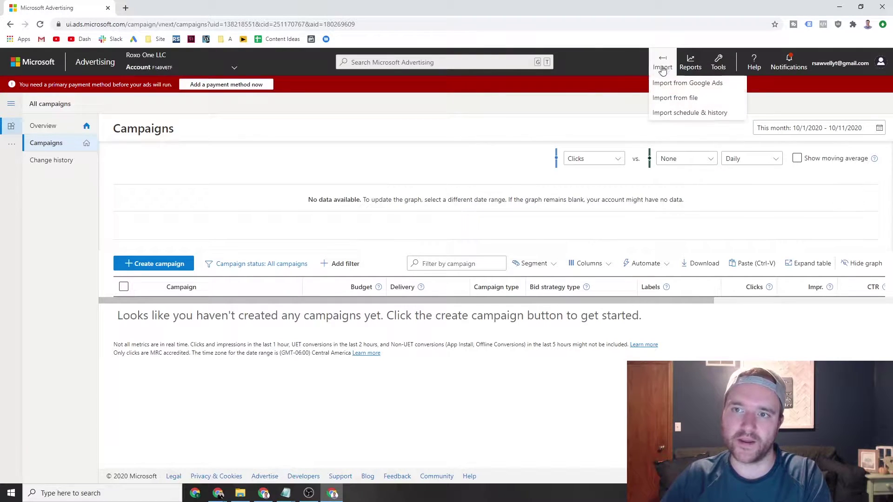
pyautogui.click(716, 86)
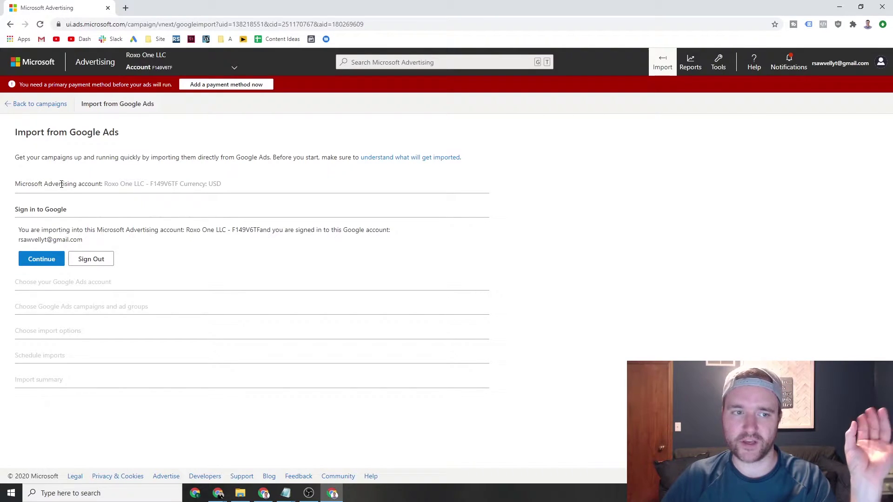
# - Continue with the signed-in Google account and select only the test-1 campaign for import
pyautogui.click(38, 259)
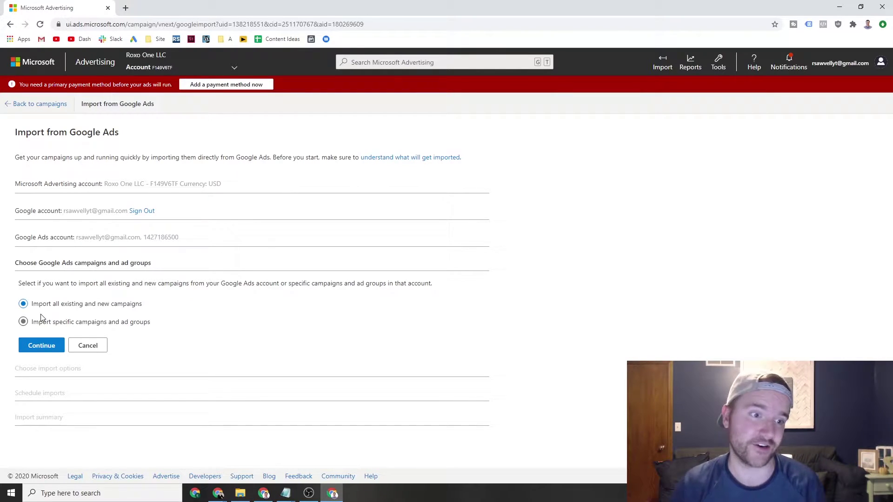
pyautogui.click(52, 326)
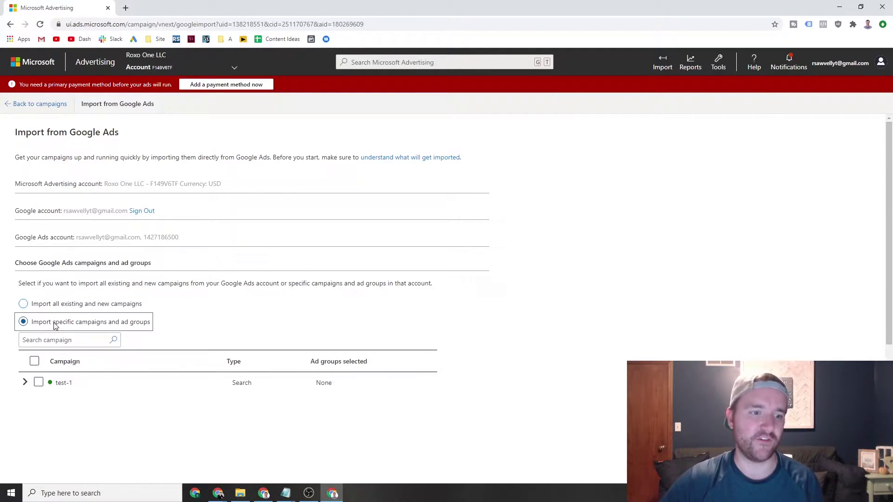
pyautogui.scroll(-2, 75, 318)
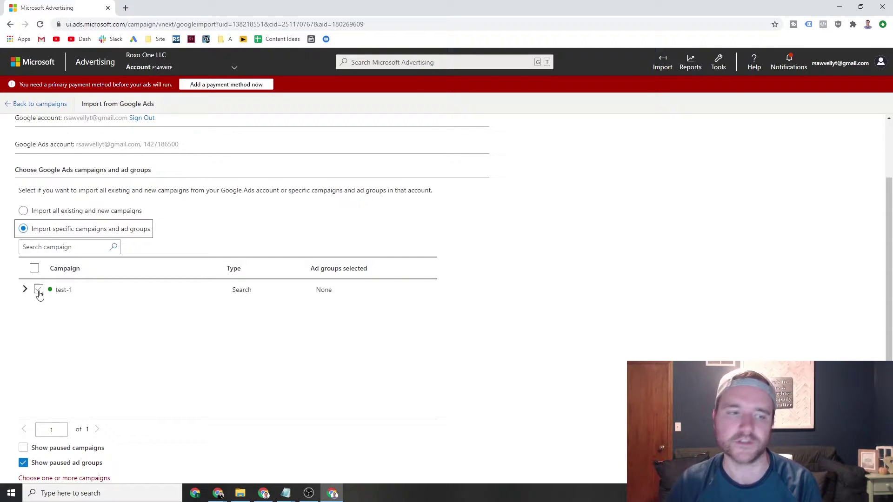
pyautogui.click(38, 291)
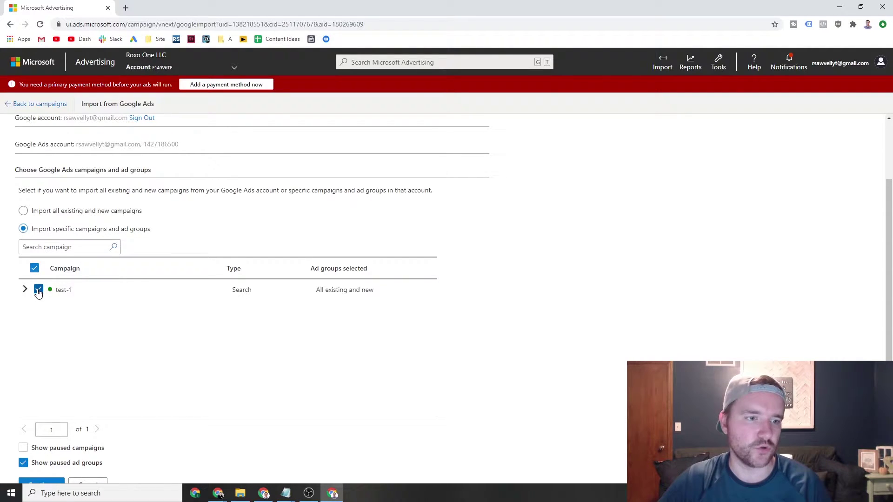
pyautogui.scroll(-2, 108, 270)
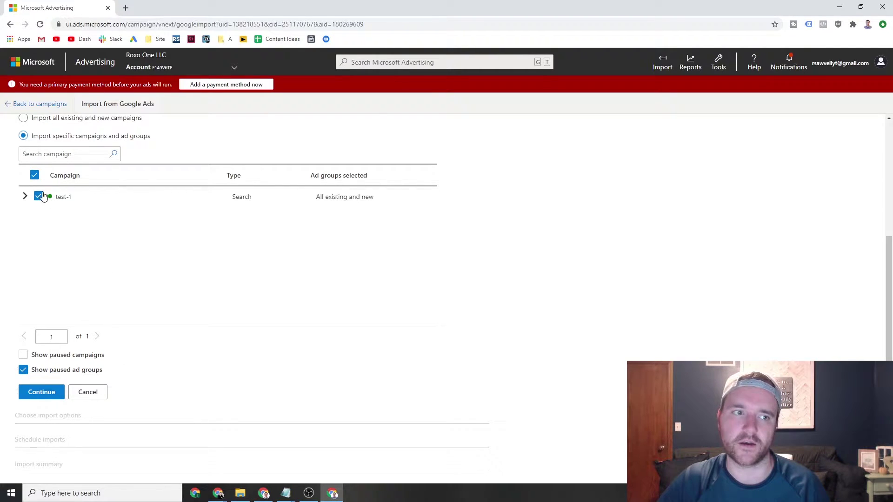
pyautogui.scroll(1, 44, 223)
pyautogui.scroll(-1, 56, 297)
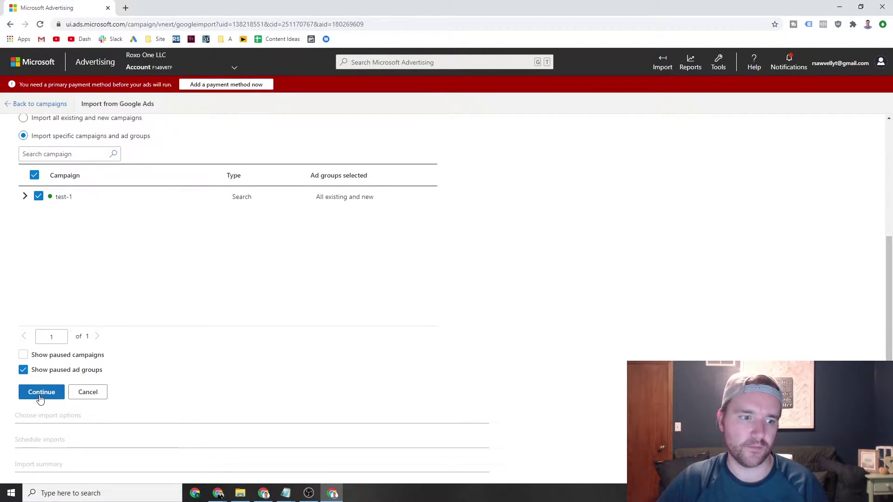
# - Confirm the test-1 selection and advance to the import options
pyautogui.click(40, 394)
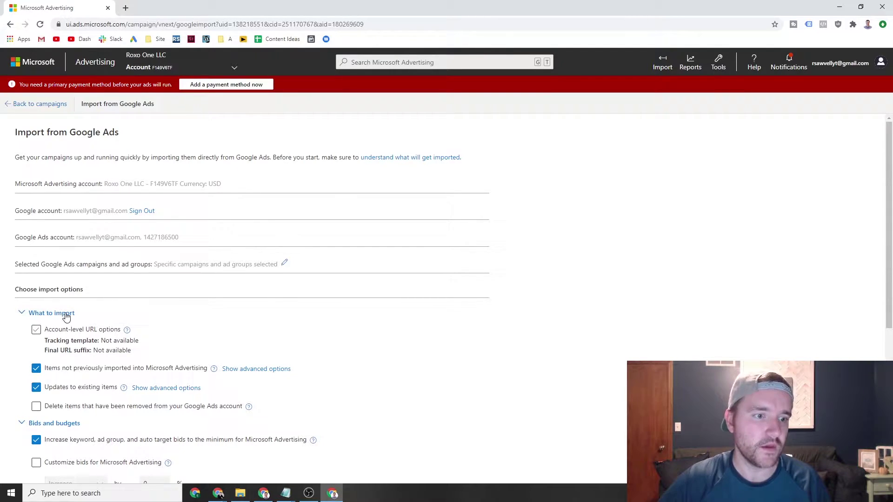
pyautogui.scroll(-2, 66, 313)
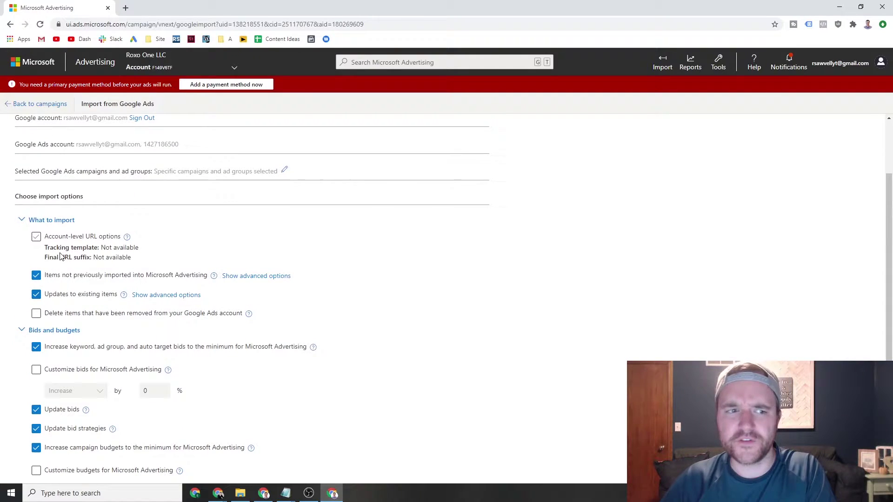
pyautogui.scroll(-1, 33, 266)
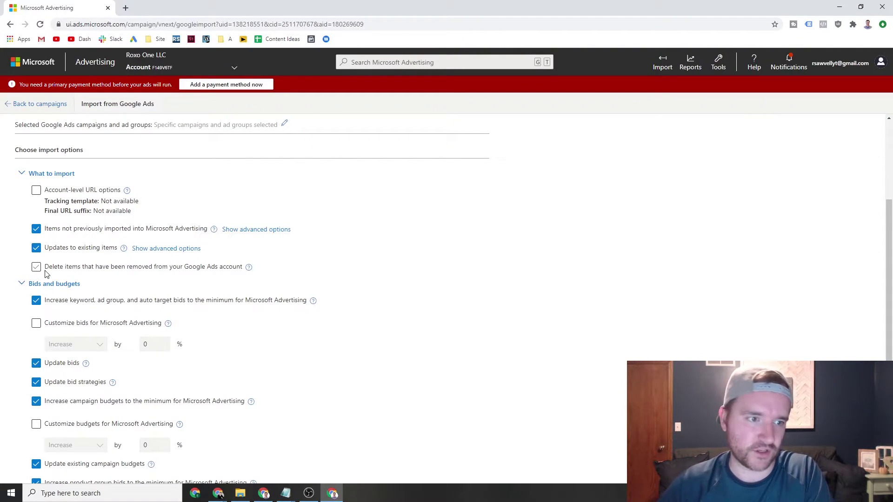
pyautogui.scroll(-2, 46, 274)
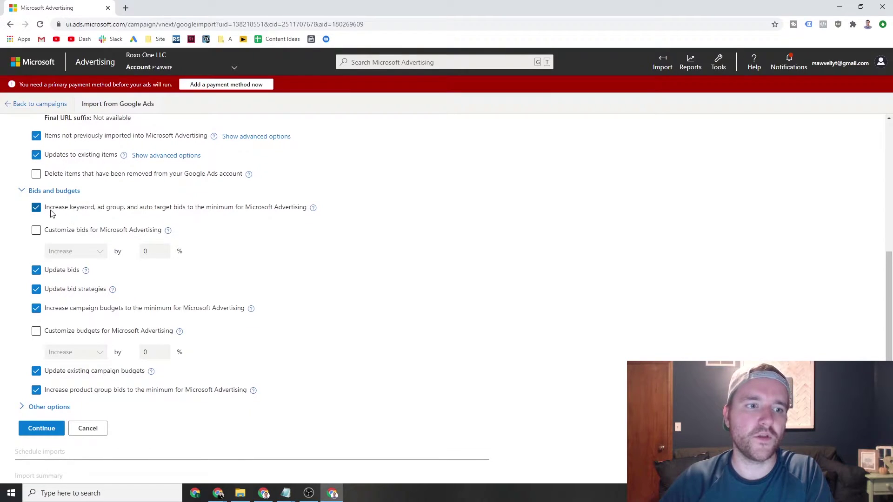
pyautogui.moveTo(76, 213); pyautogui.dragTo(205, 215)
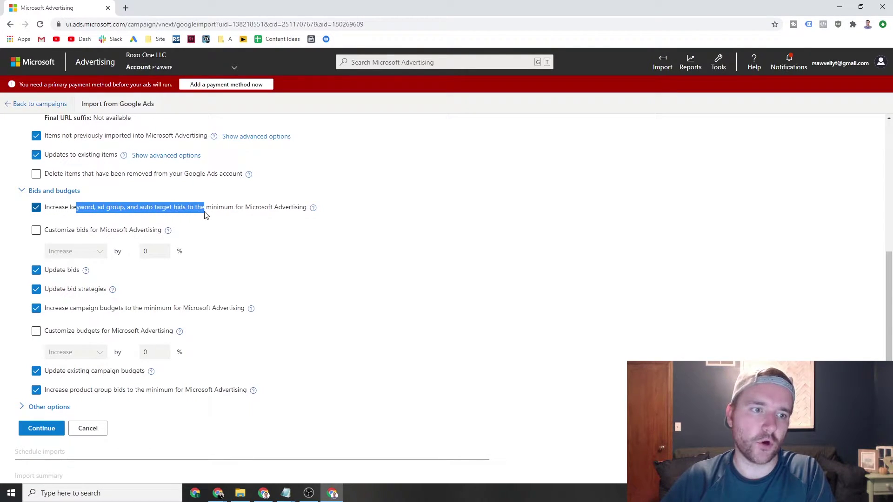
# - Toggle bid raising to minimums off and back on, and read its explanation
pyautogui.click(145, 209)
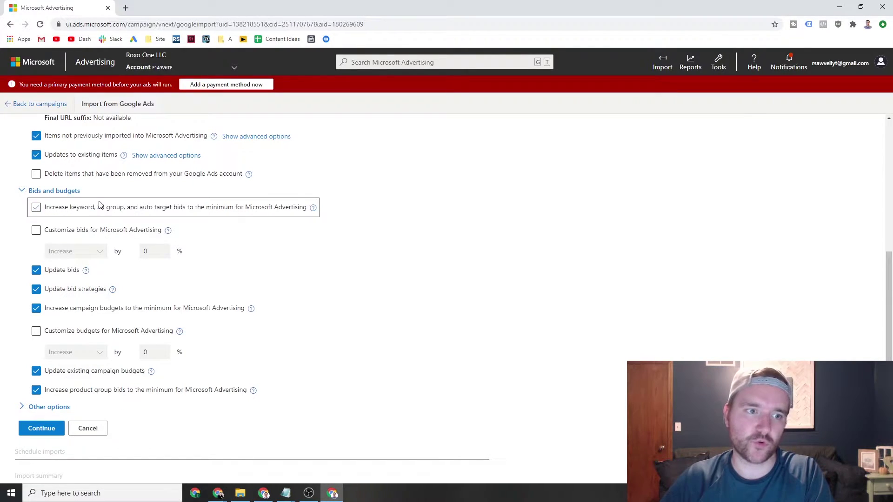
pyautogui.click(37, 210)
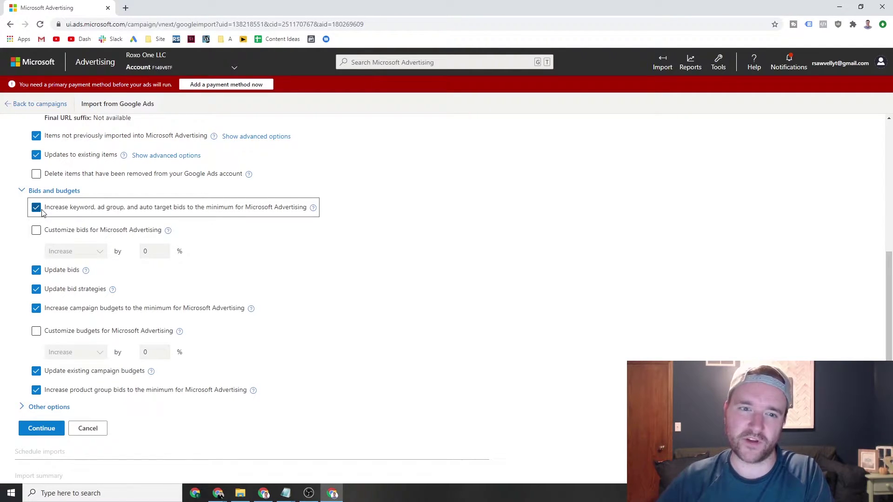
pyautogui.click(313, 208)
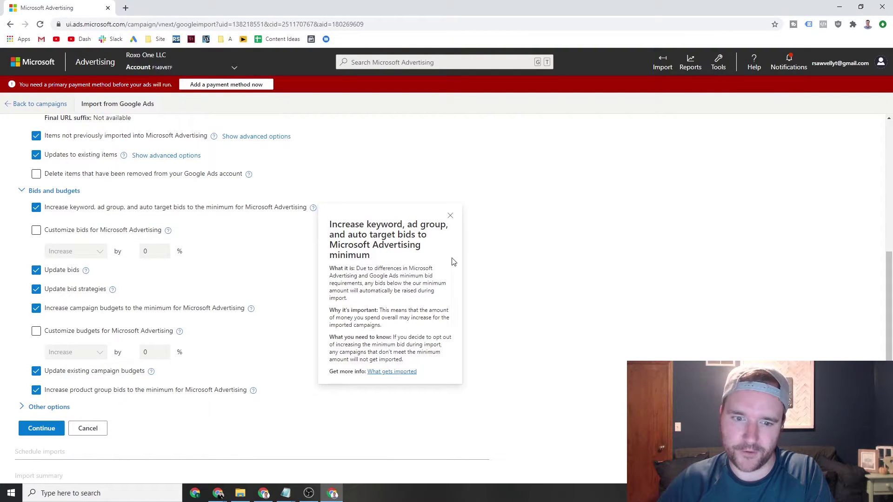
pyautogui.click(451, 216)
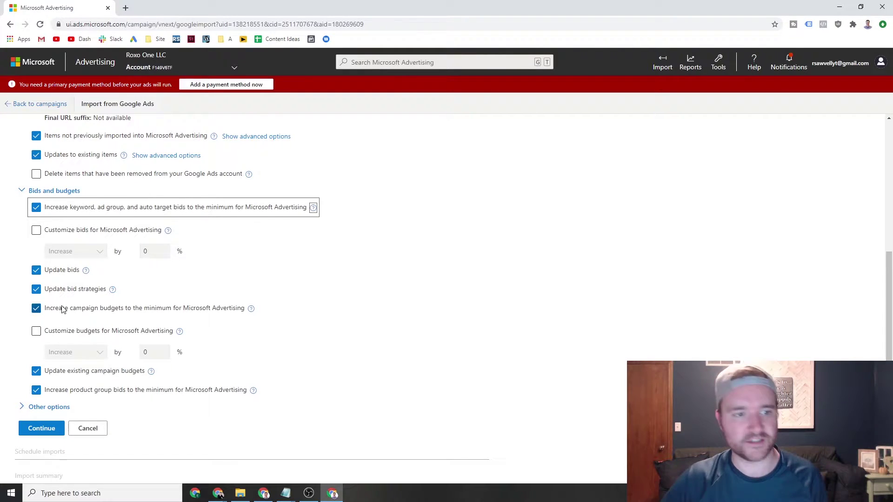
# - Expand the other import options
pyautogui.scroll(-1, 69, 303)
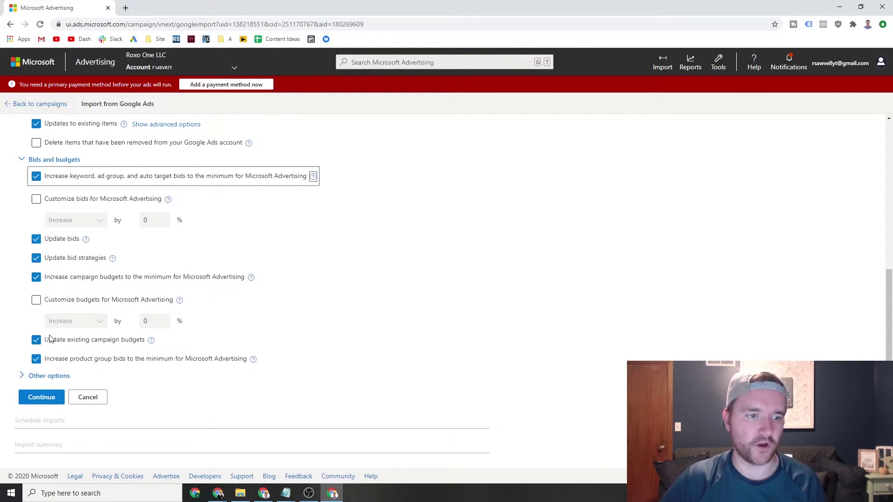
pyautogui.click(31, 375)
pyautogui.scroll(-3, 66, 336)
pyautogui.scroll(-7, 67, 333)
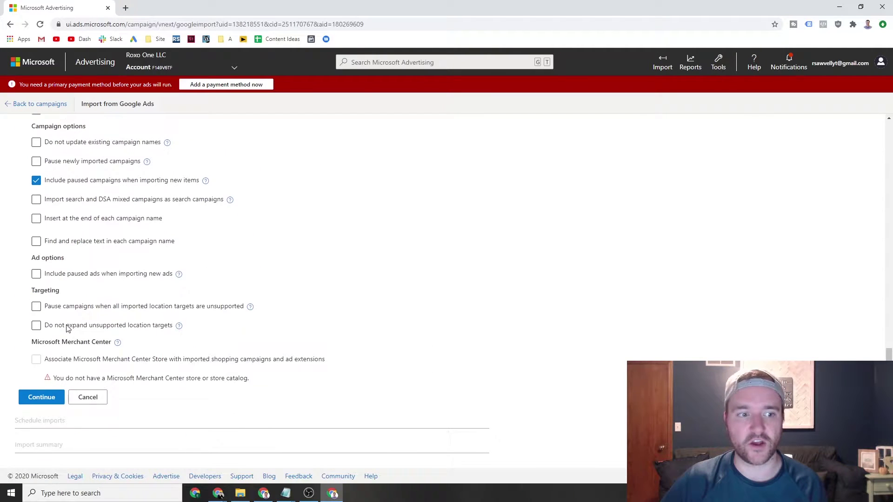
pyautogui.scroll(5, 70, 328)
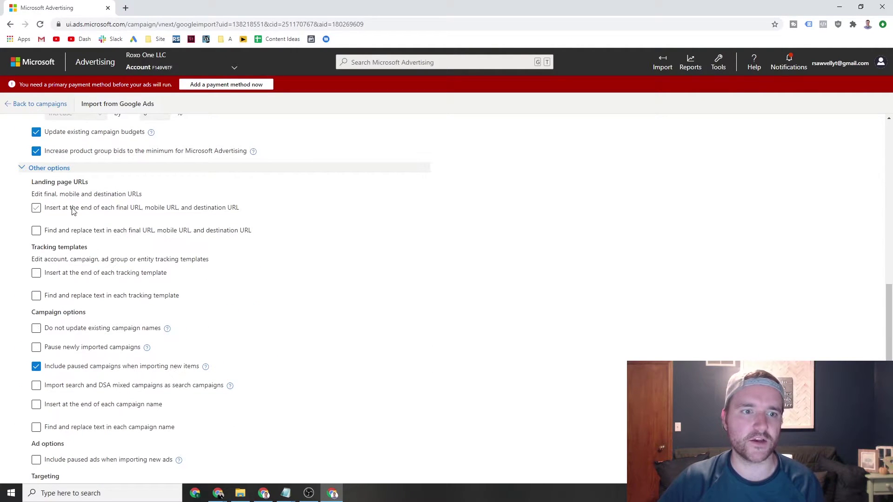
pyautogui.scroll(-1, 75, 208)
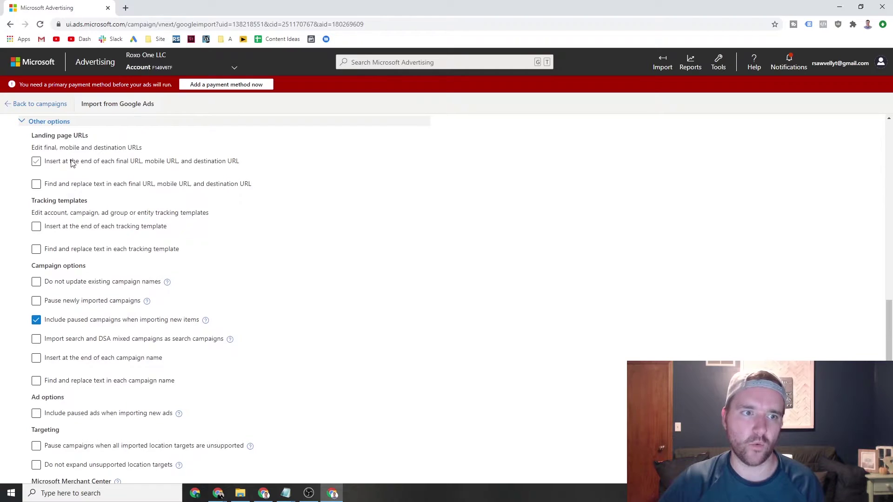
pyautogui.scroll(1, 70, 164)
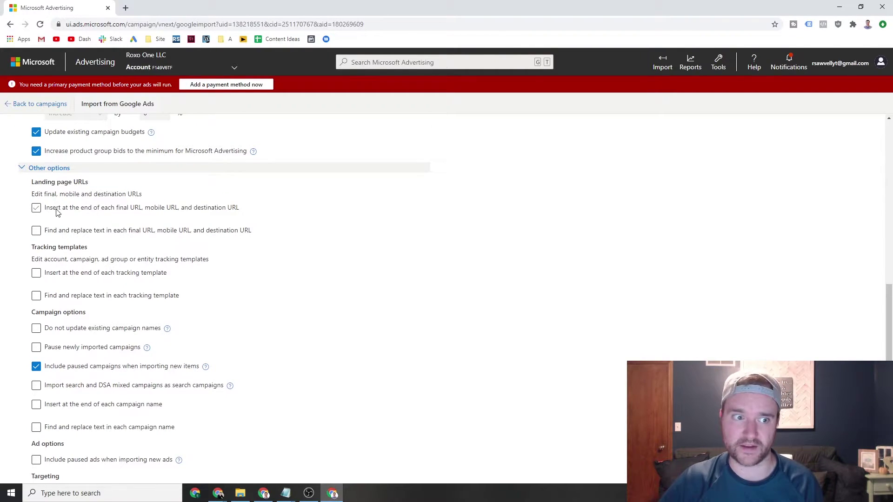
# - Try a 'utm_campaign=' final URL suffix, then clear it and disable the suffix
pyautogui.press('Tab')
pyautogui.click(37, 208)
pyautogui.click(90, 230)
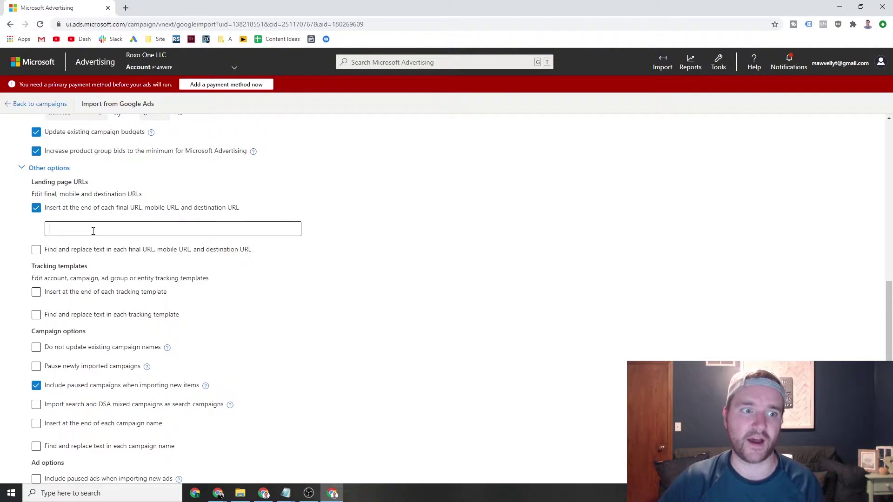
pyautogui.write('utm_campaign')
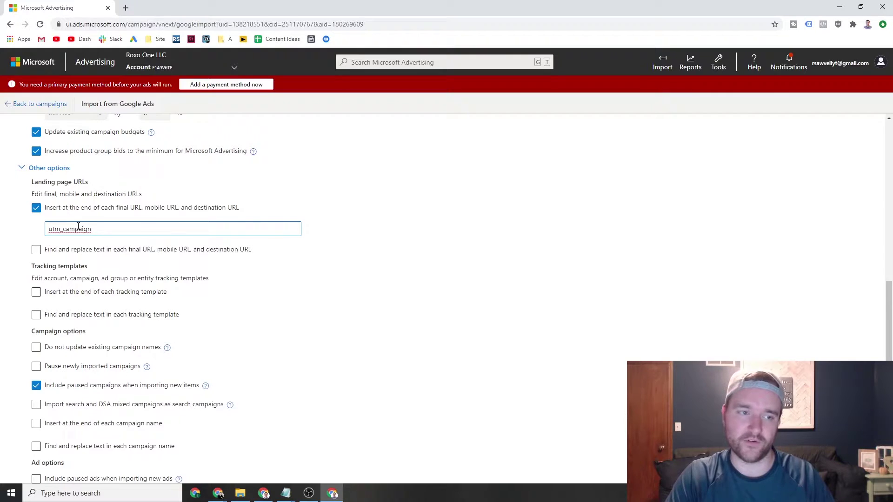
pyautogui.write('=')
pyautogui.hotkey('ctrl', 'a')
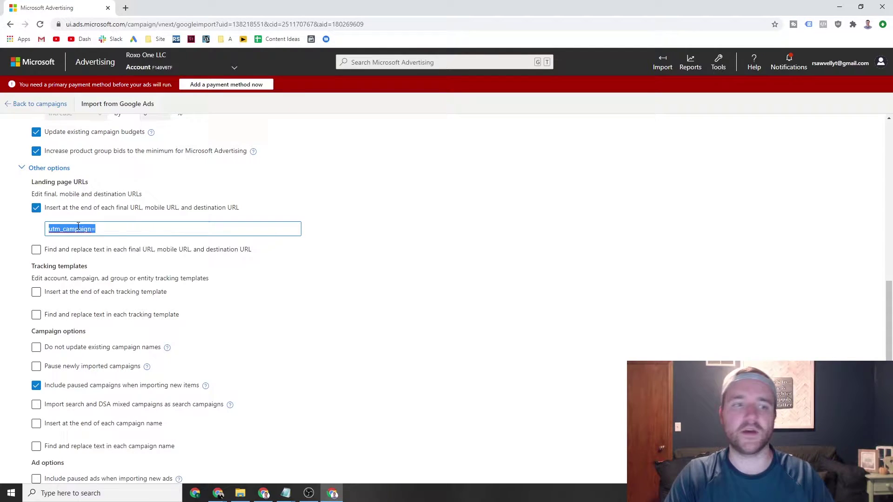
pyautogui.hotkey('ctrl', 'x')
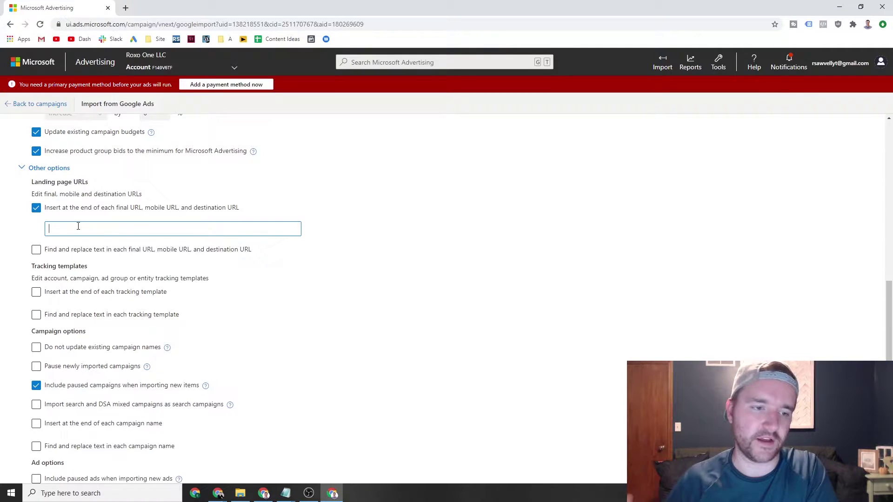
pyautogui.click(37, 209)
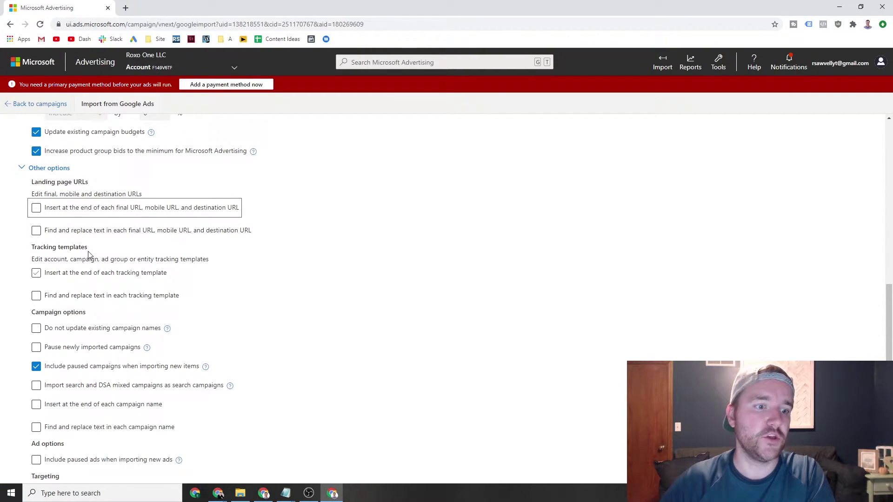
# - Include paused ads and stop pausing campaigns with unsupported location targets
pyautogui.scroll(-1, 90, 256)
pyautogui.moveTo(62, 284); pyautogui.dragTo(90, 287)
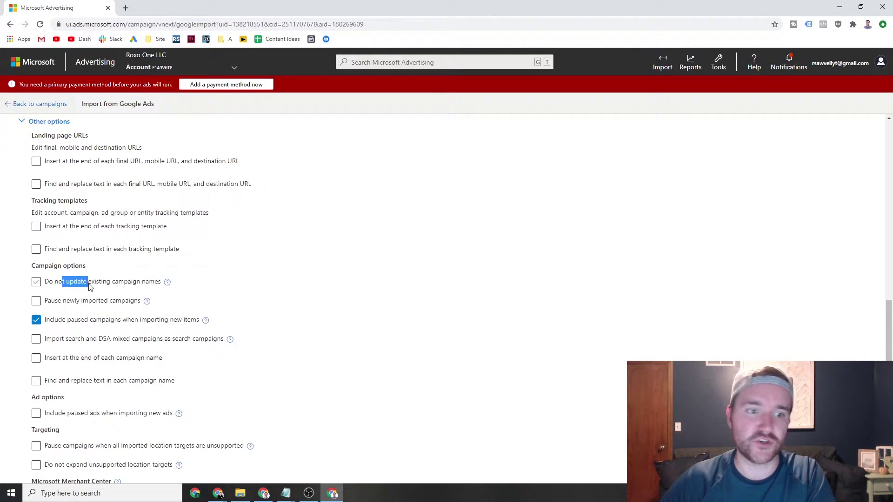
pyautogui.scroll(-3, 89, 279)
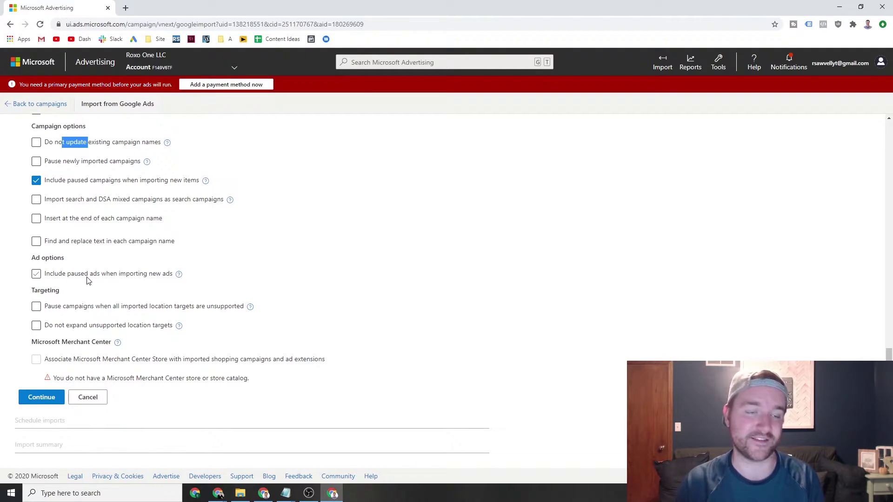
pyautogui.click(41, 272)
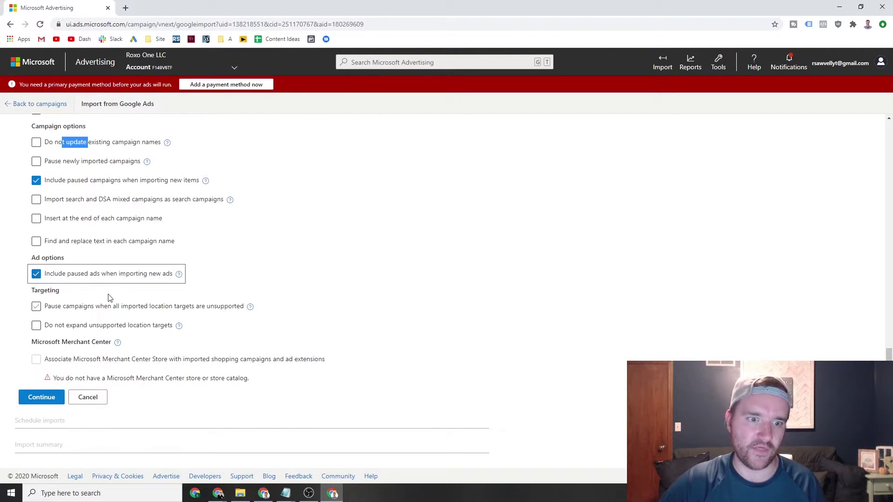
pyautogui.click(79, 325)
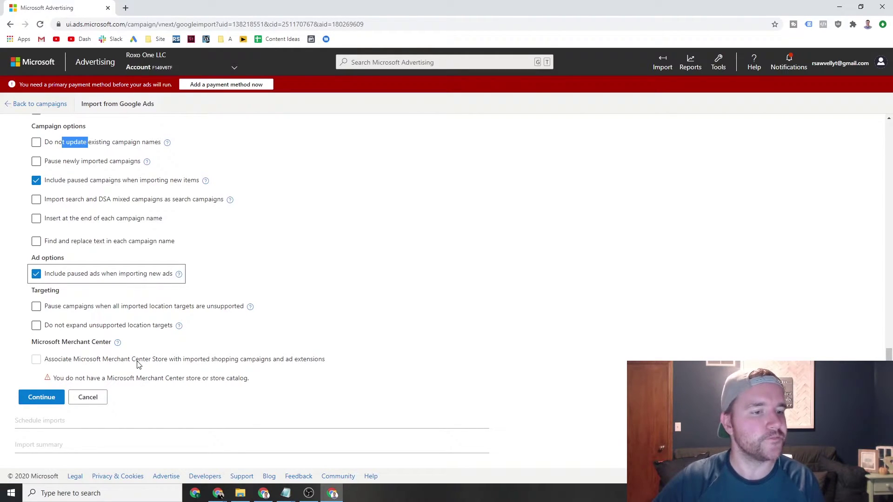
pyautogui.click(89, 325)
# - Move to scheduling and change the import timing from Weekly to Now
pyautogui.click(41, 397)
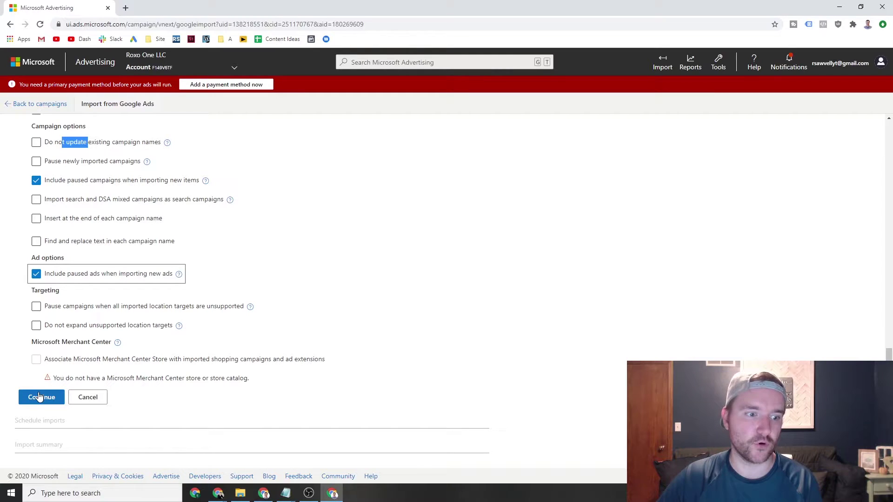
pyautogui.scroll(-2, 108, 288)
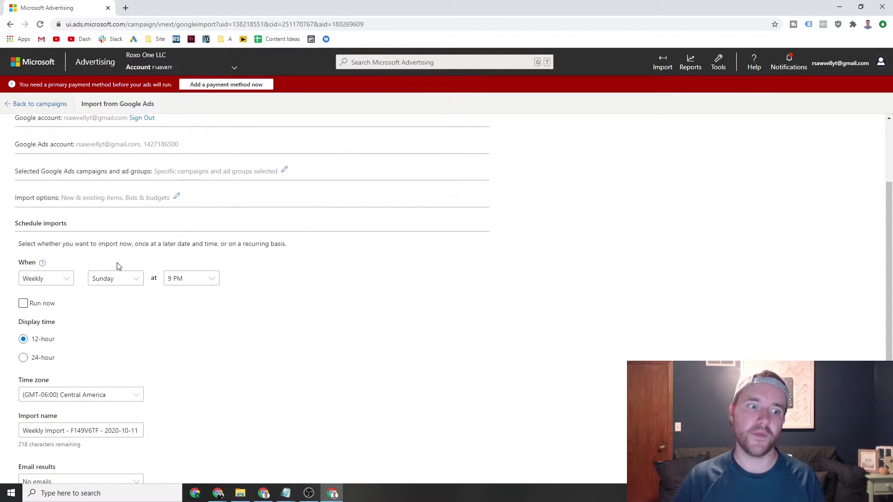
pyautogui.scroll(-1, 116, 264)
pyautogui.click(45, 237)
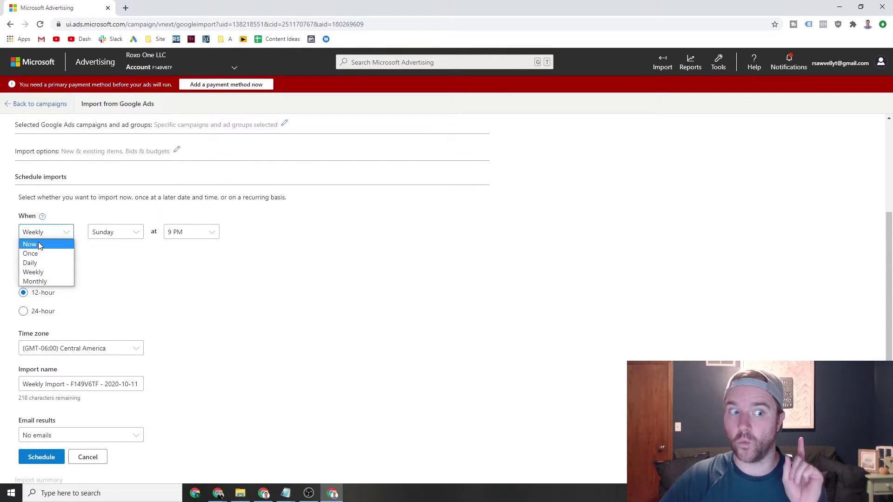
pyautogui.click(38, 242)
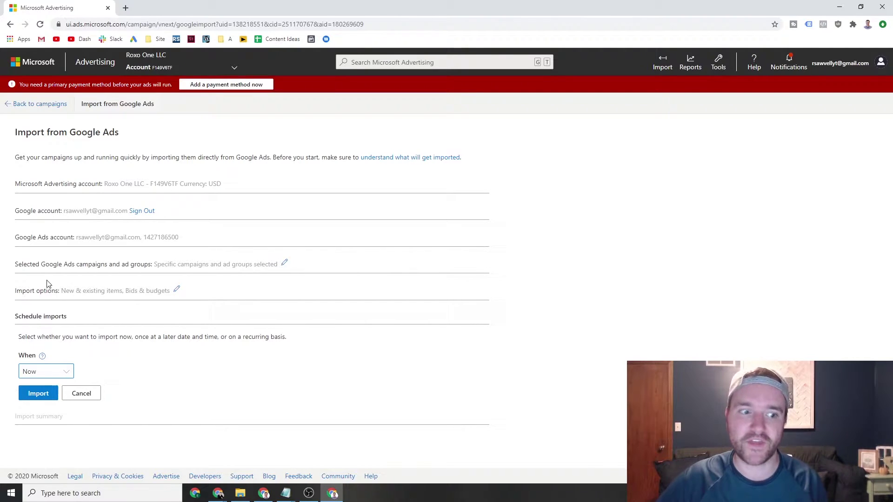
# - Briefly switch the schedule to Daily at 9 PM, then set it back to Now
pyautogui.click(44, 372)
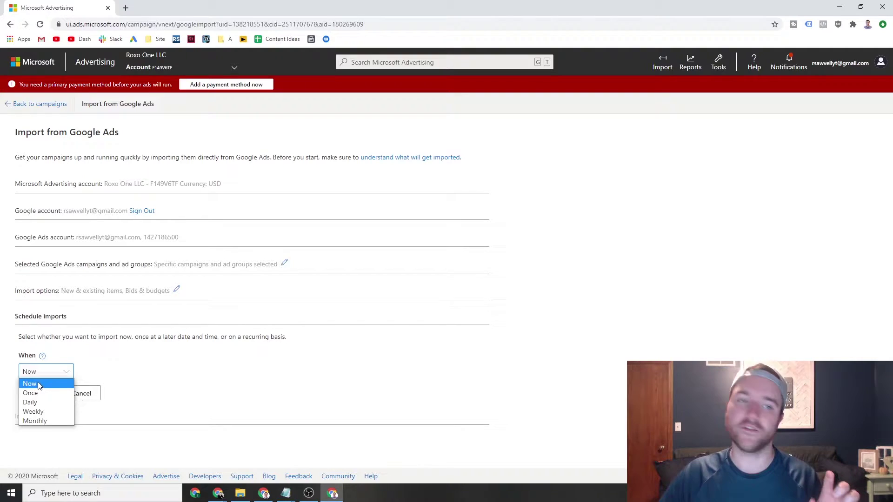
pyautogui.click(30, 402)
pyautogui.scroll(-1, 70, 336)
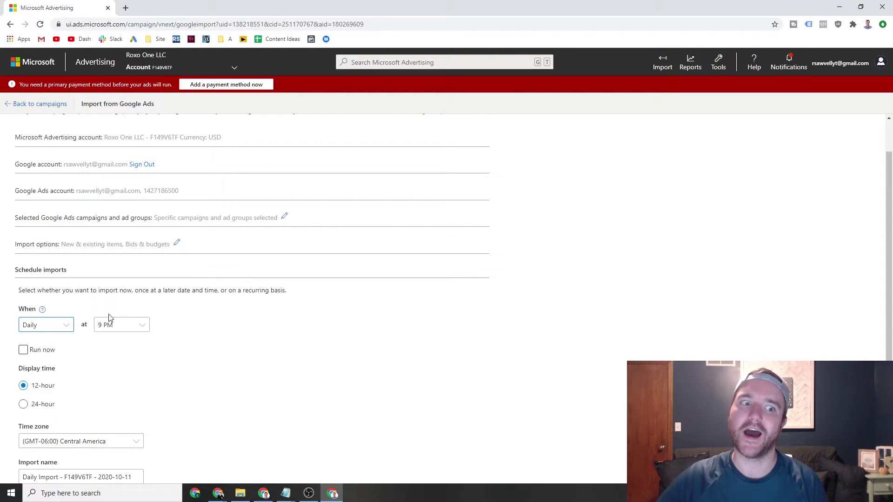
pyautogui.scroll(-3, 172, 286)
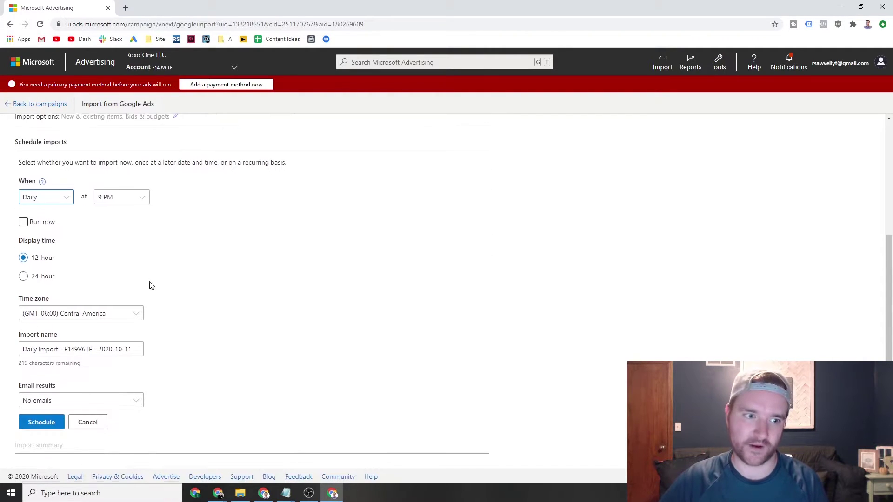
pyautogui.click(41, 197)
pyautogui.click(41, 207)
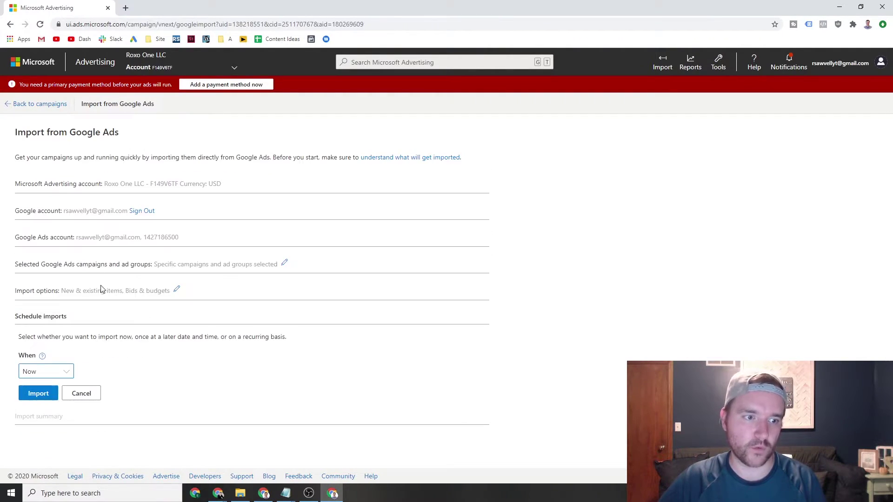
# - Run the import and review the summary: 1 new campaign, 1 new ad group, none skipped
pyautogui.click(39, 394)
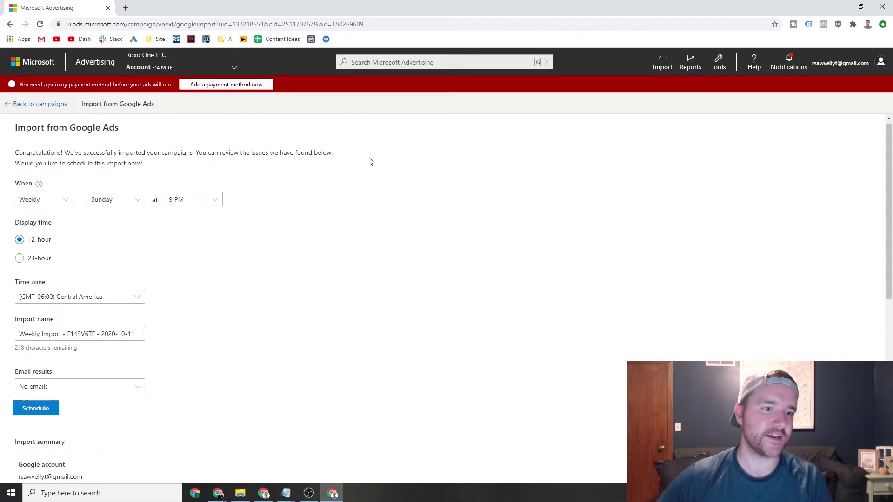
pyautogui.scroll(-2, 223, 198)
pyautogui.scroll(2, 223, 197)
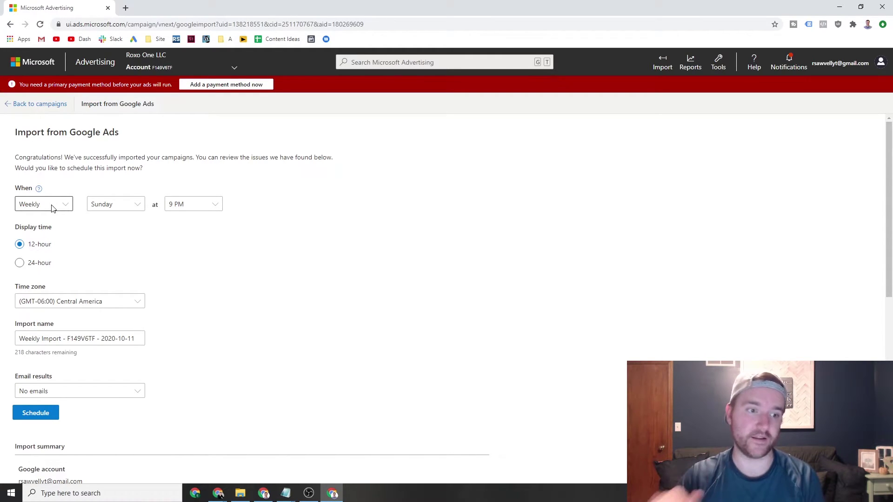
pyautogui.scroll(-8, 136, 232)
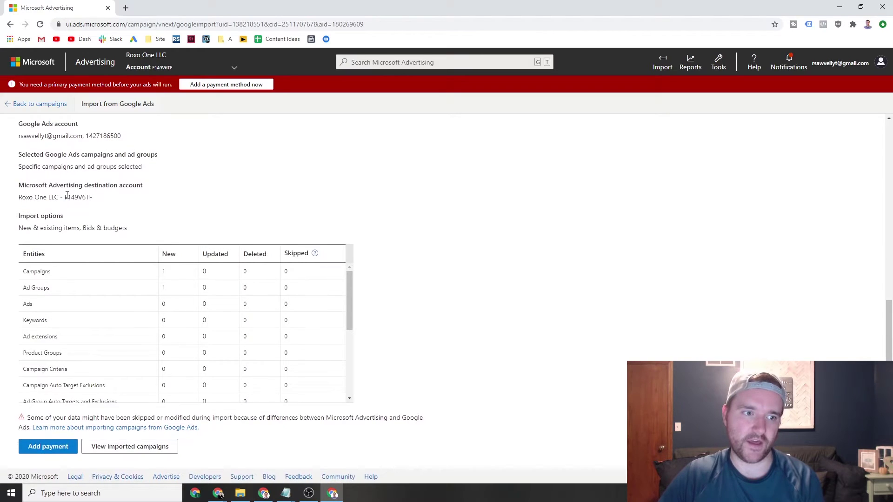
pyautogui.moveTo(162, 273); pyautogui.dragTo(170, 274)
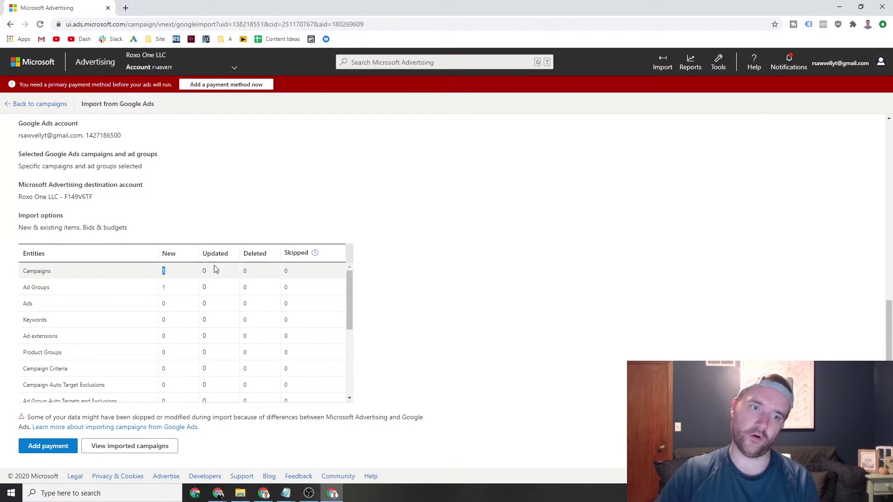
pyautogui.moveTo(283, 273); pyautogui.dragTo(306, 273)
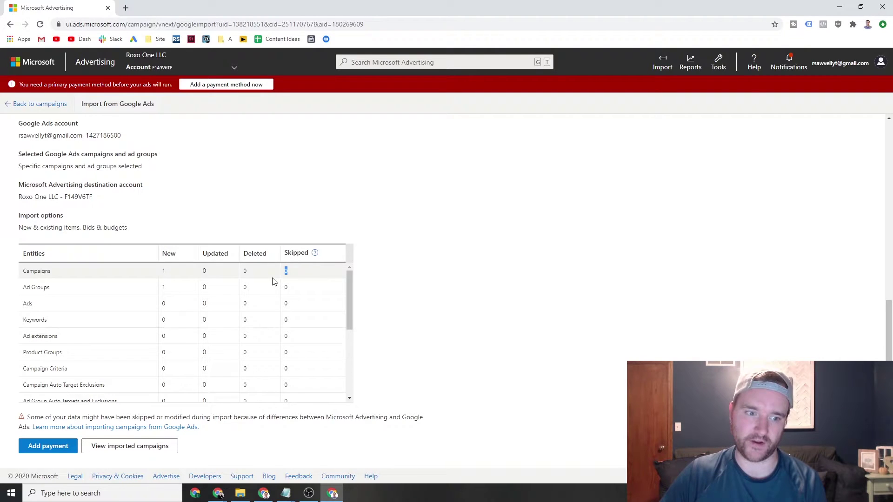
pyautogui.scroll(-1, 273, 281)
pyautogui.scroll(-3, 260, 289)
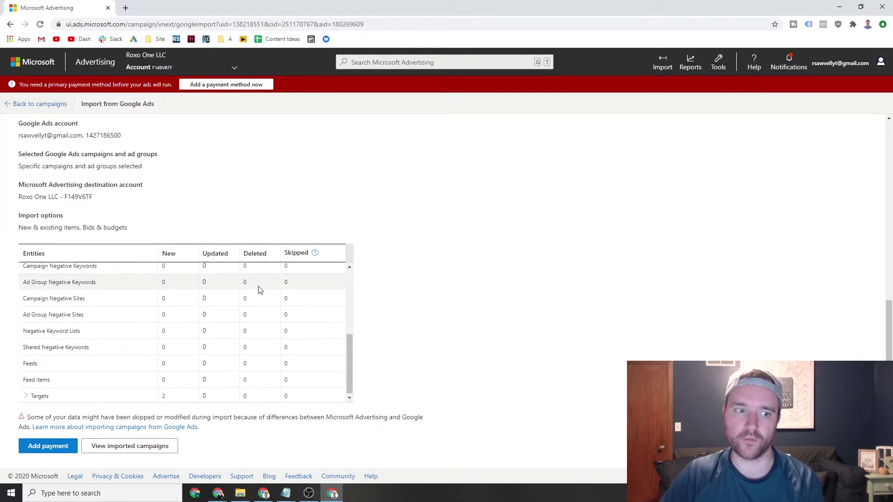
pyautogui.scroll(5, 260, 288)
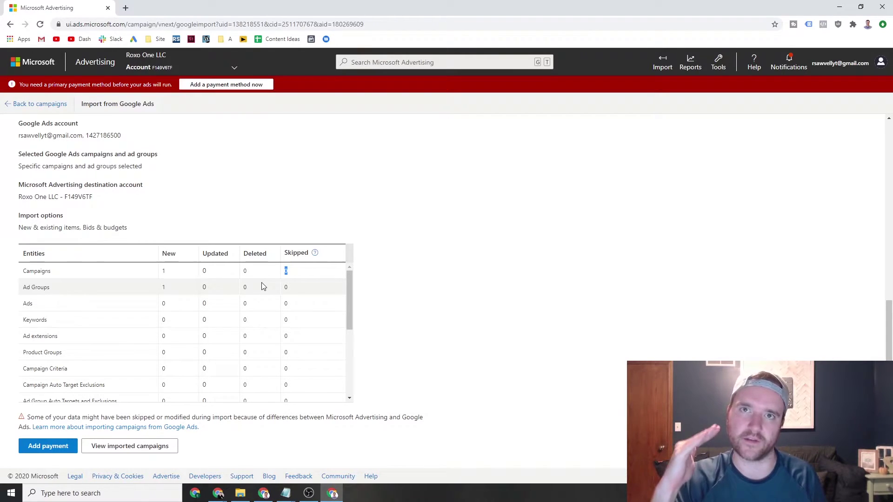
pyautogui.doubleClick(283, 337)
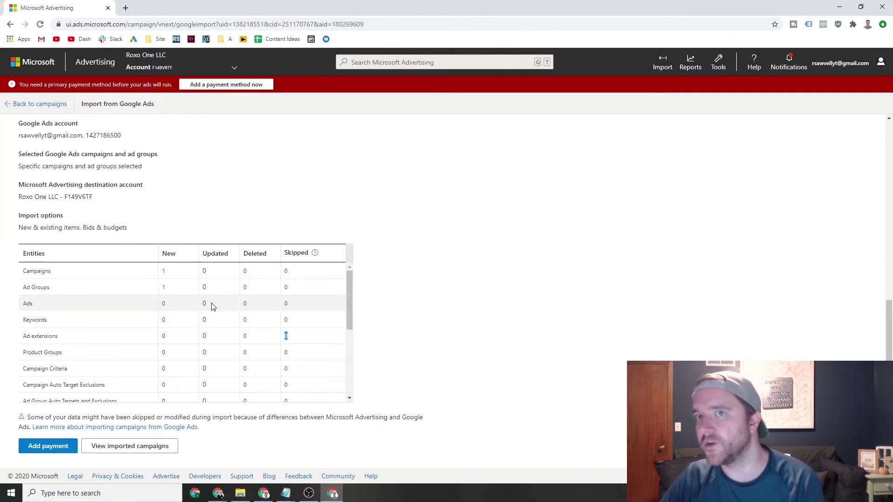
# - Set the imported test-1 campaign to Paused, then view the Change history page
pyautogui.click(130, 448)
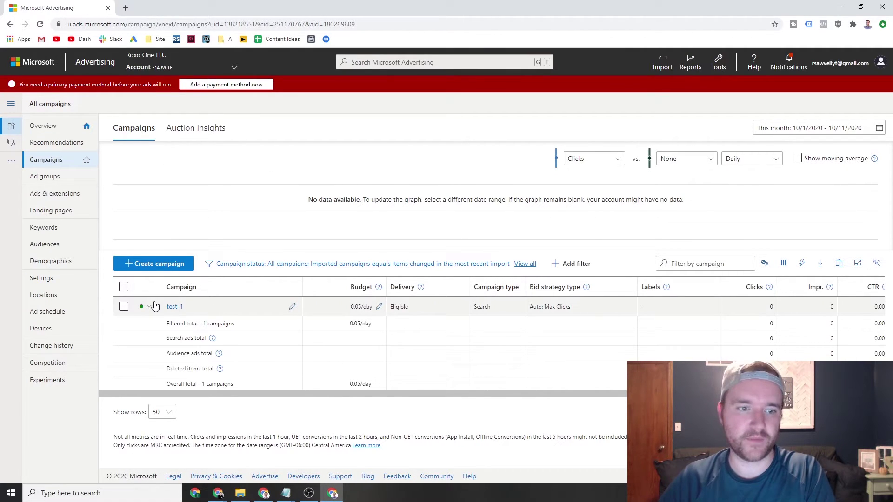
pyautogui.click(149, 309)
pyautogui.click(157, 324)
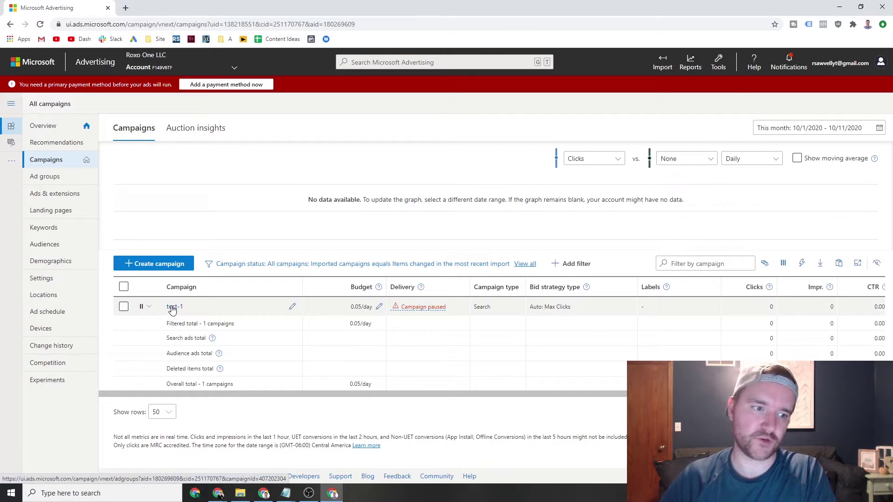
pyautogui.click(55, 345)
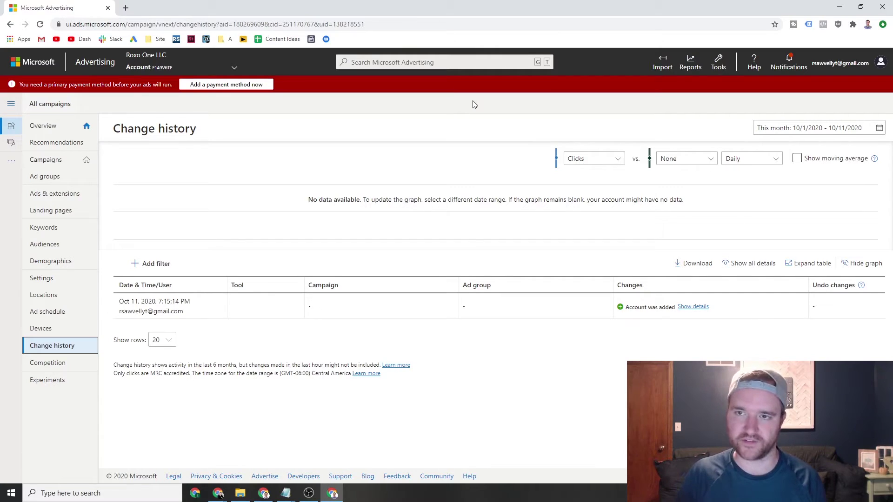
# - Go to Tools > Conversion tracking > UET tag
pyautogui.click(718, 61)
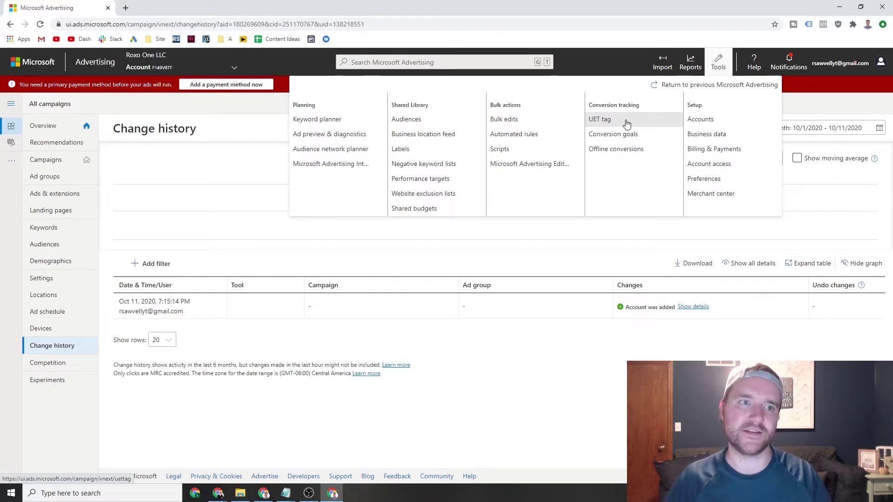
pyautogui.click(626, 123)
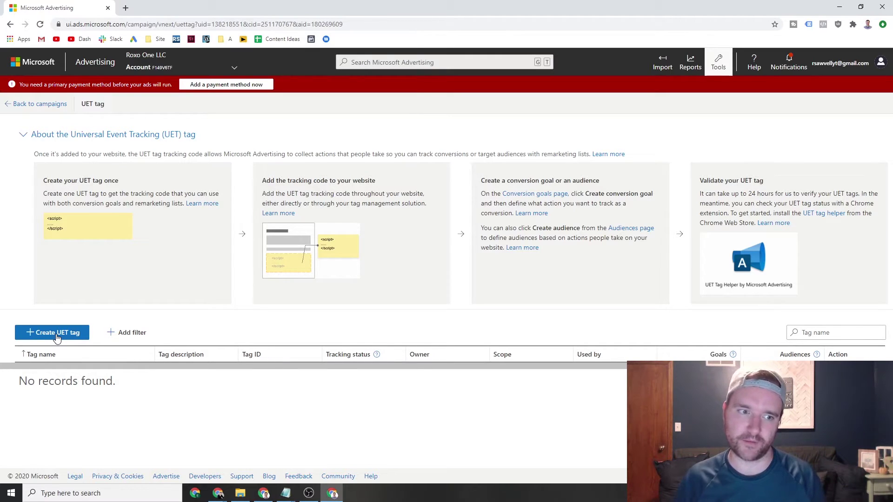
# - Create and save a new UET tag with a custom 'Awesome Bing UET Tag' style name
pyautogui.click(56, 334)
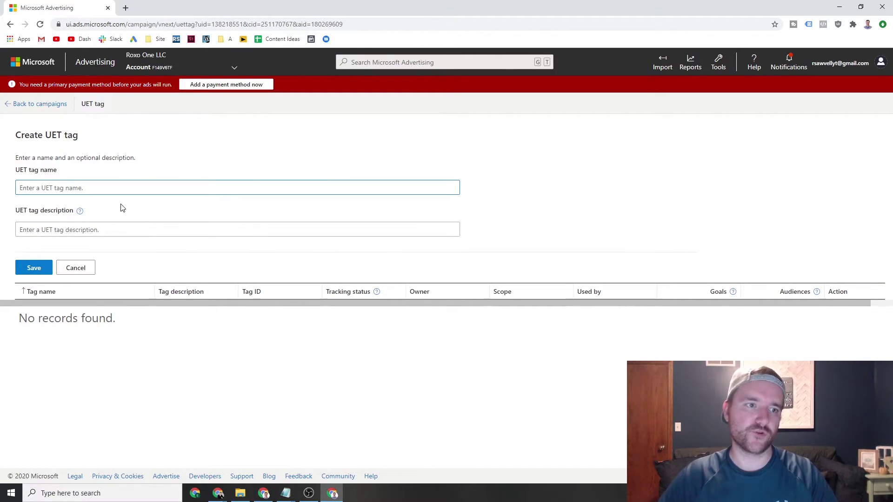
pyautogui.write("Ray's ")
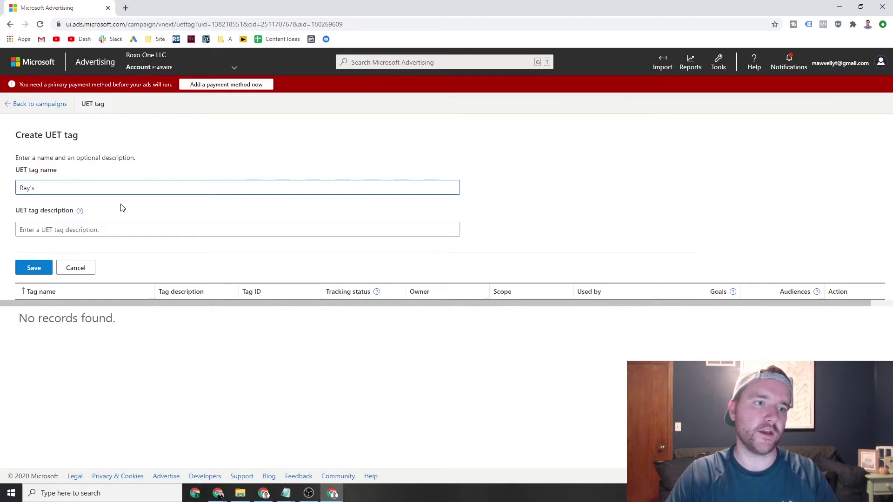
pyautogui.write('Awesome Bing UET Tag')
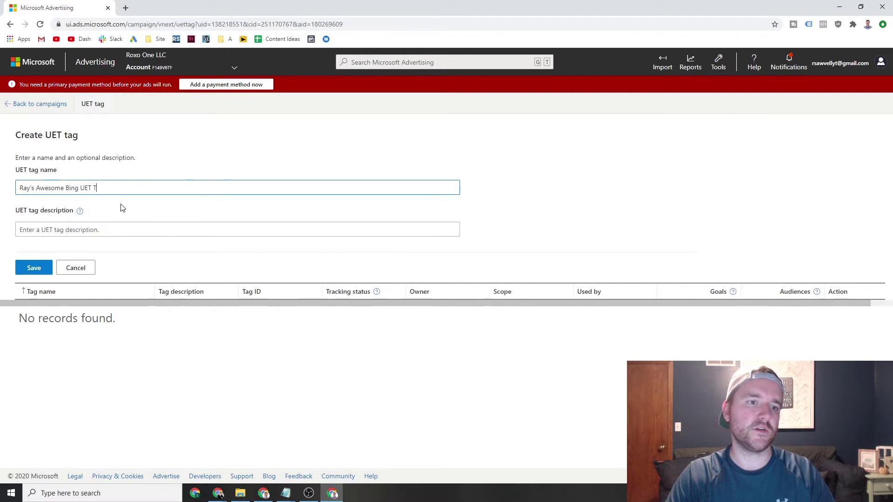
pyautogui.click(34, 269)
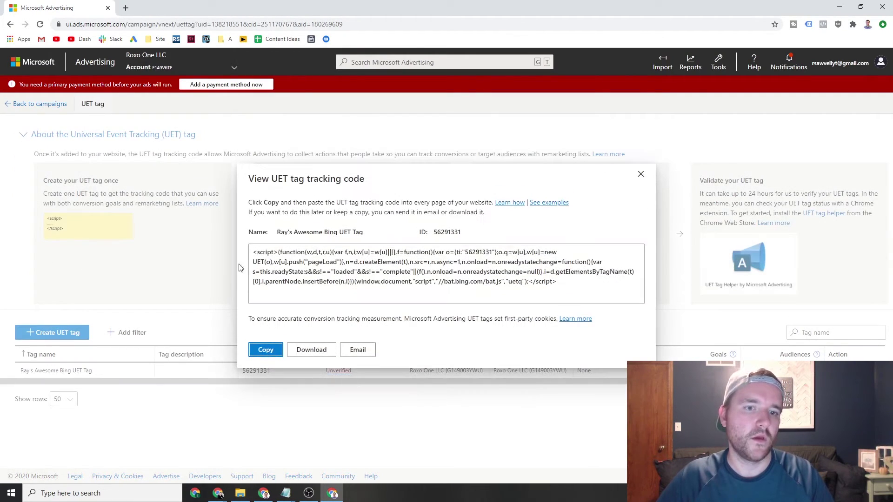
# - Select the full UET tracking code and copy it
pyautogui.moveTo(303, 262); pyautogui.dragTo(346, 263)
pyautogui.moveTo(568, 283); pyautogui.dragTo(255, 249)
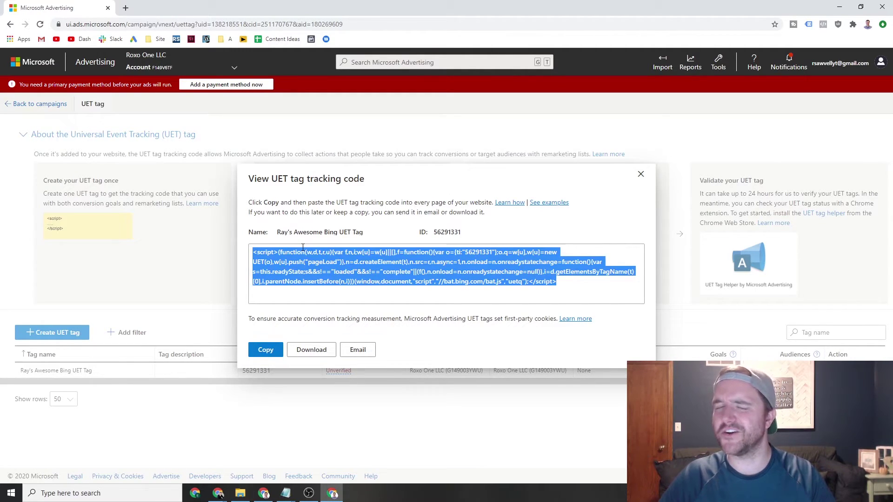
pyautogui.click(268, 259)
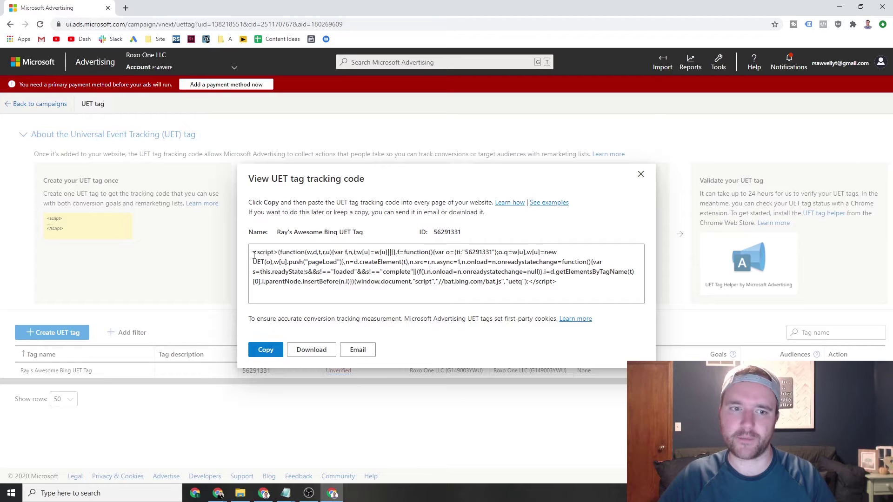
pyautogui.moveTo(254, 254); pyautogui.dragTo(566, 284)
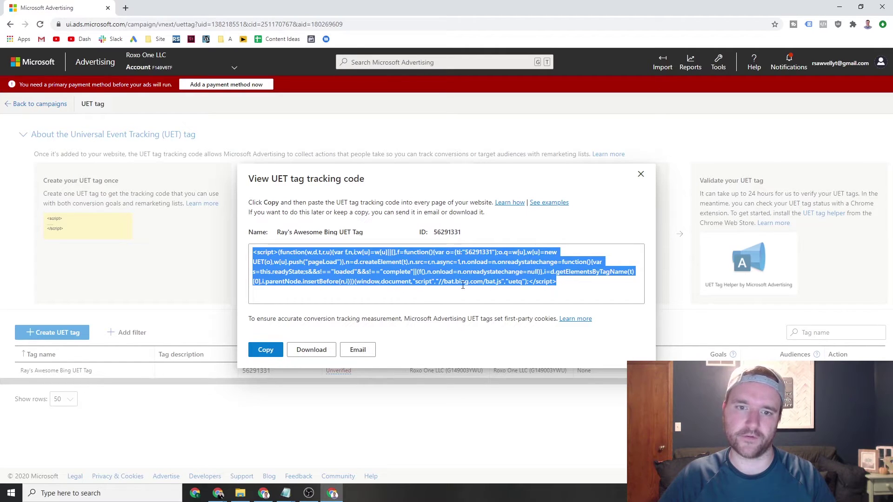
pyautogui.click(255, 350)
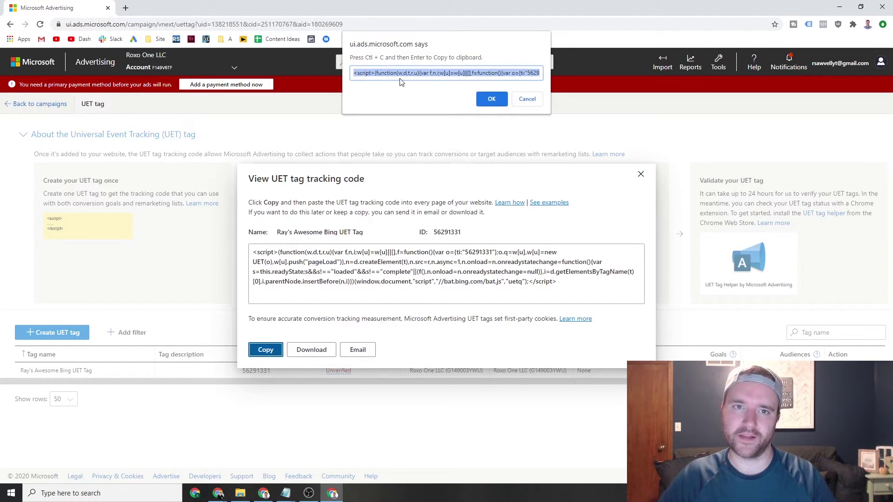
# - Copy the code from the prompt, dismiss it, and close the tracking code window
pyautogui.doubleClick(394, 74)
pyautogui.hotkey('ctrl', 'a')
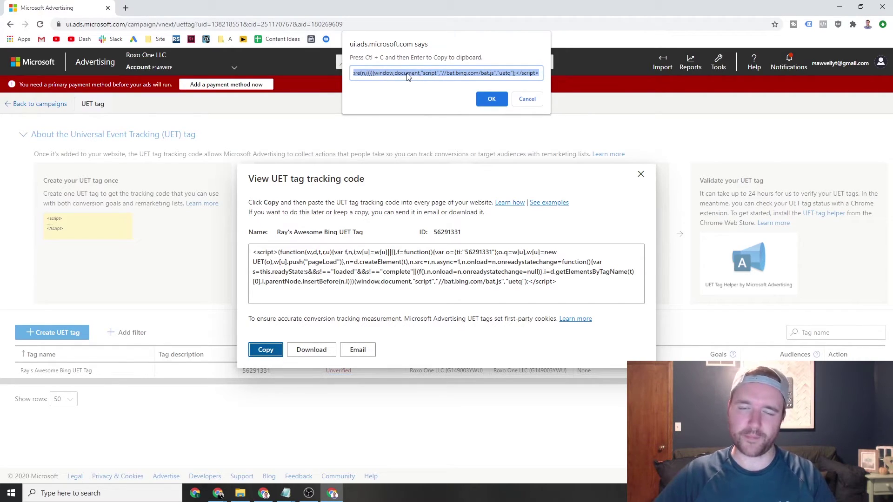
pyautogui.click(527, 99)
pyautogui.click(293, 253)
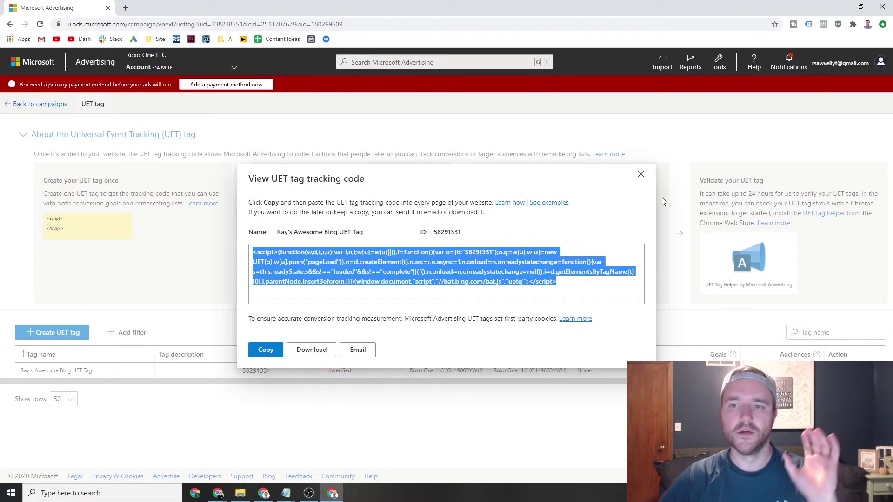
pyautogui.click(641, 174)
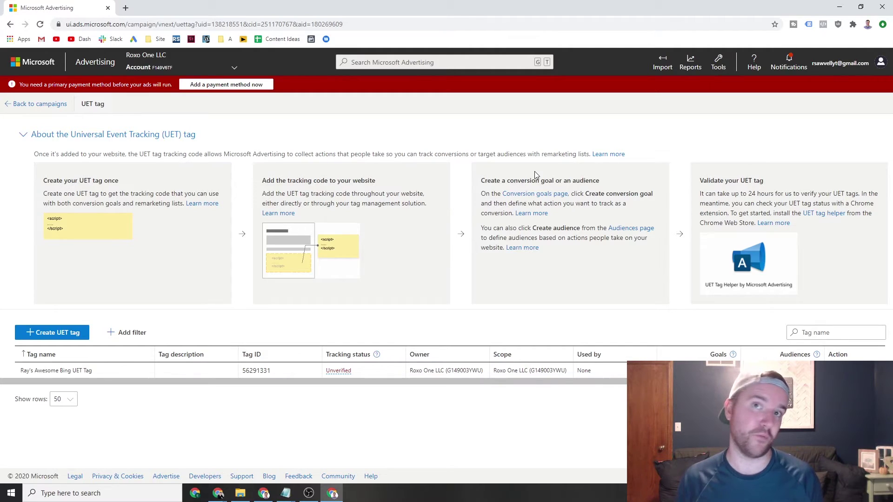
# - Go to the Conversion goals page from the UET tag list
pyautogui.click(523, 194)
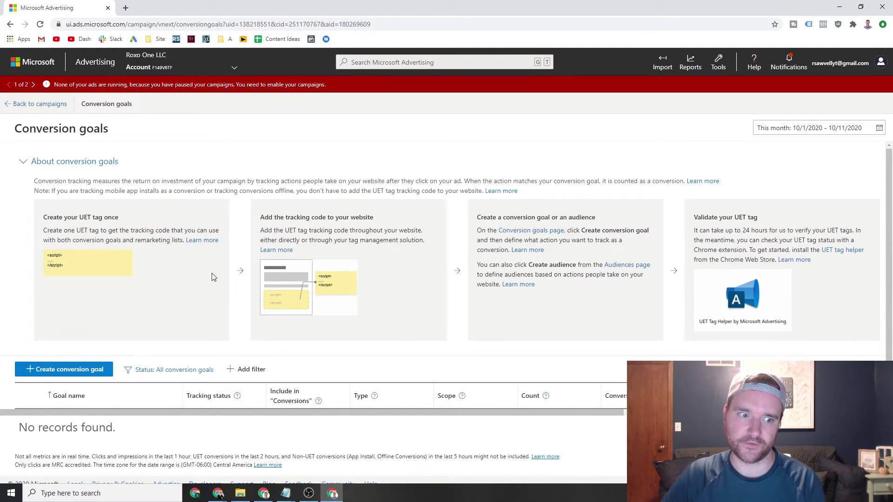
pyautogui.click(718, 63)
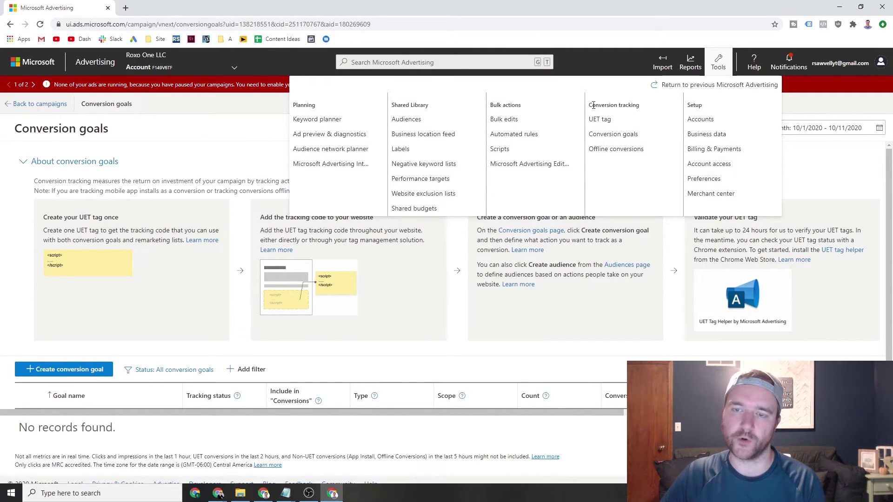
pyautogui.click(196, 149)
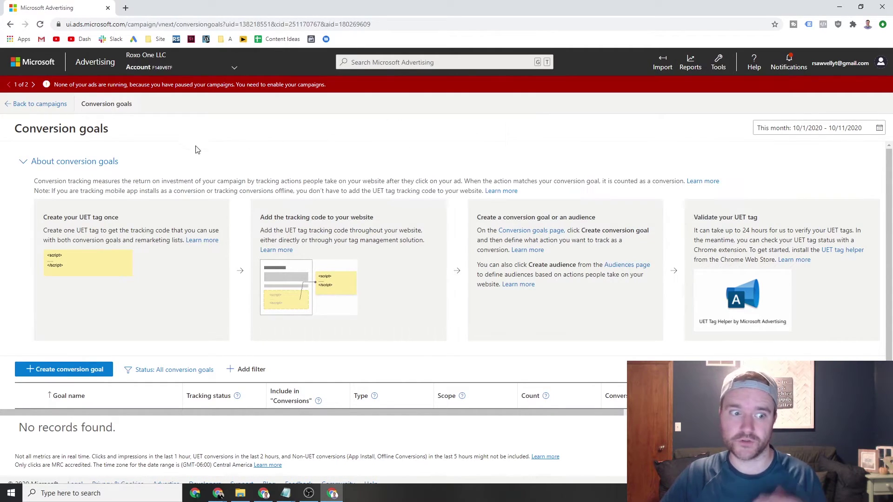
# - Start a new conversion goal, then cancel it without saving
pyautogui.click(62, 370)
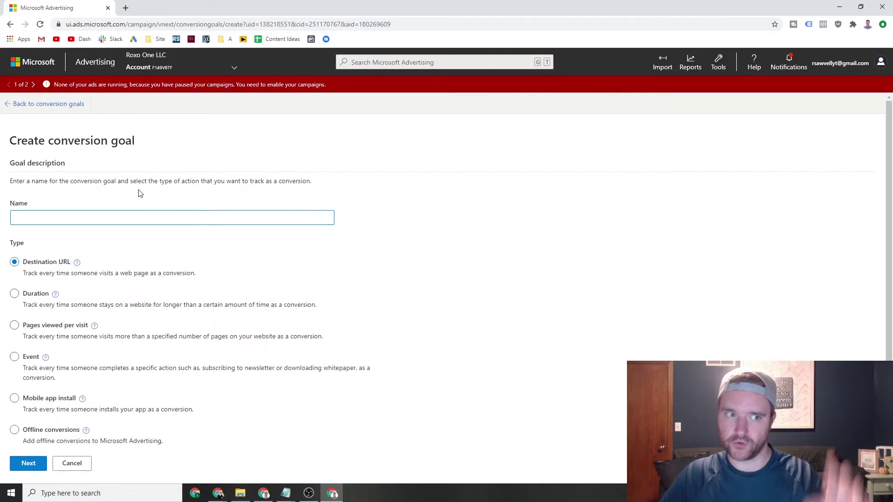
pyautogui.scroll(-1, 118, 195)
pyautogui.click(141, 171)
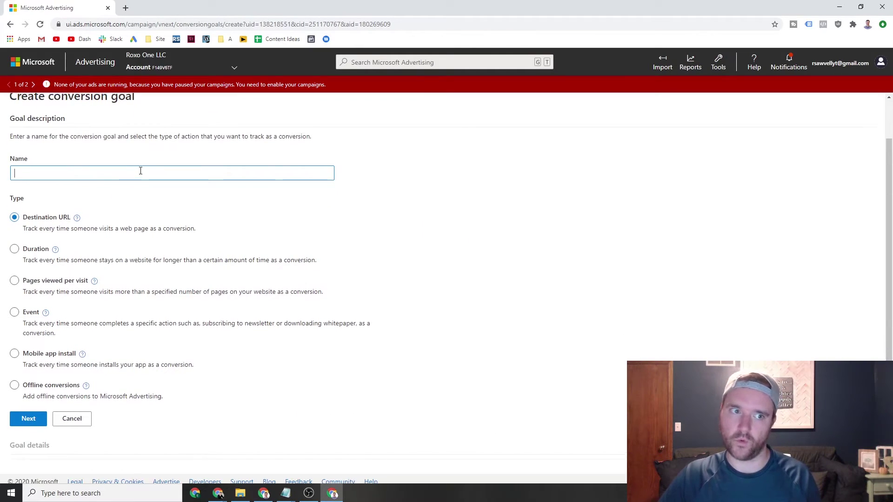
pyautogui.scroll(1, 195, 175)
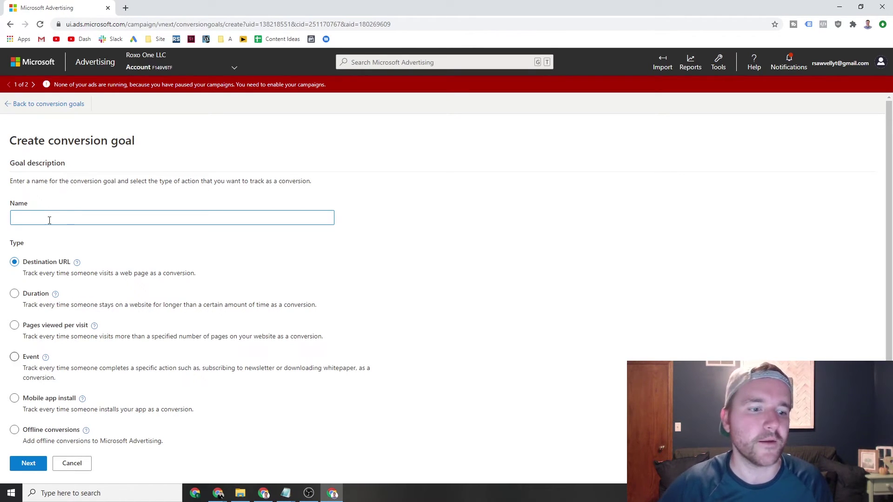
pyautogui.click(72, 463)
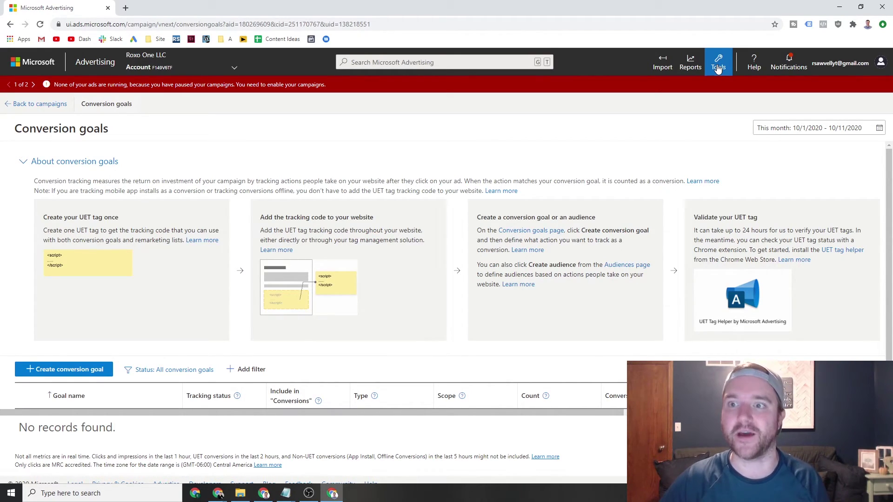
# - Open the advertising account from the Management view of the Accounts summary
pyautogui.click(718, 66)
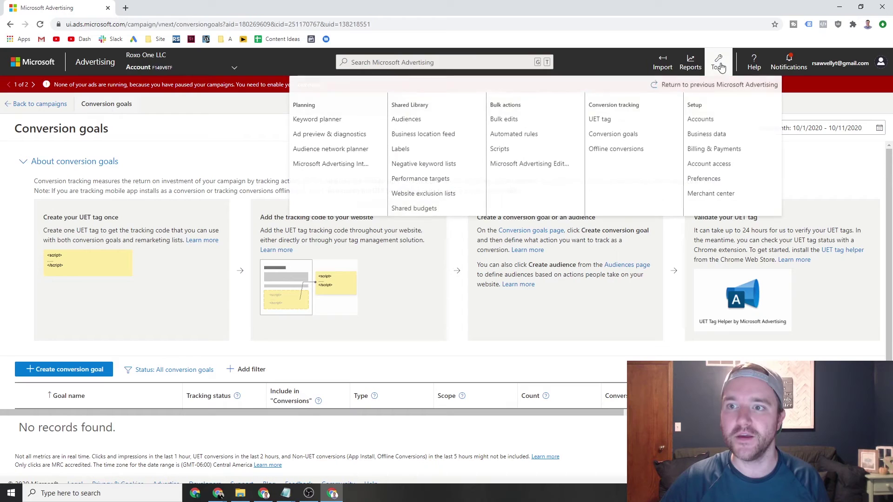
pyautogui.click(701, 121)
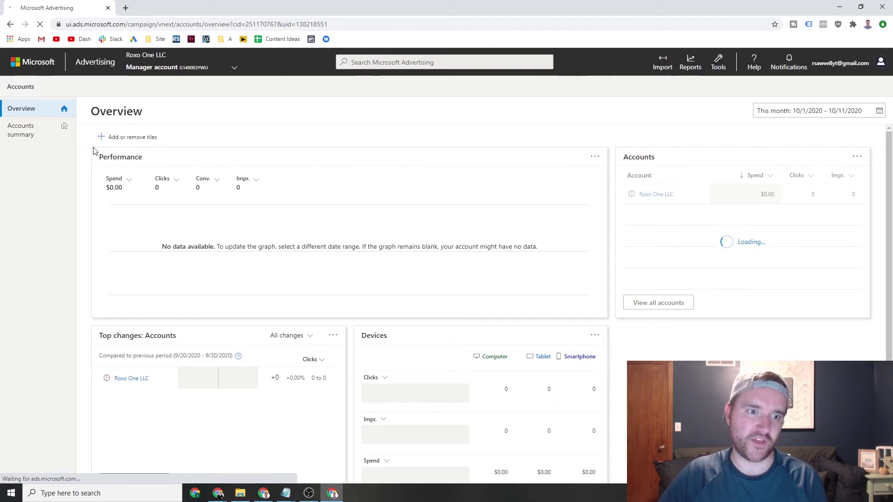
pyautogui.click(29, 133)
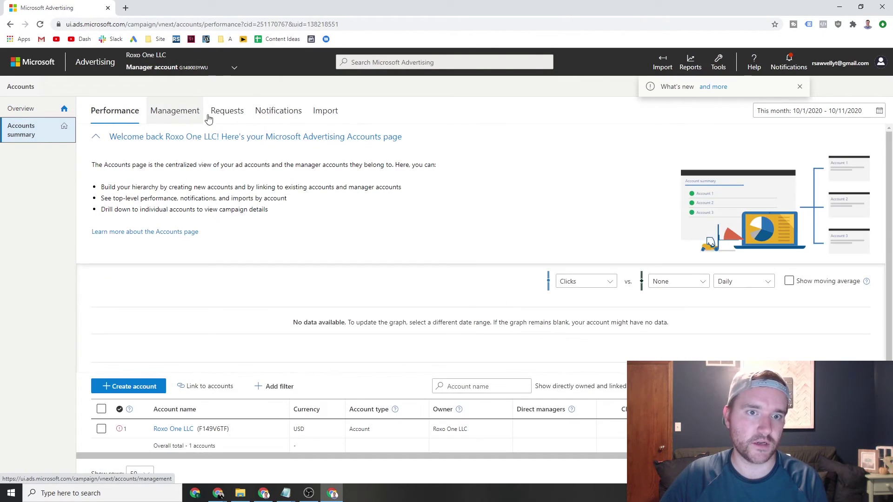
pyautogui.click(181, 115)
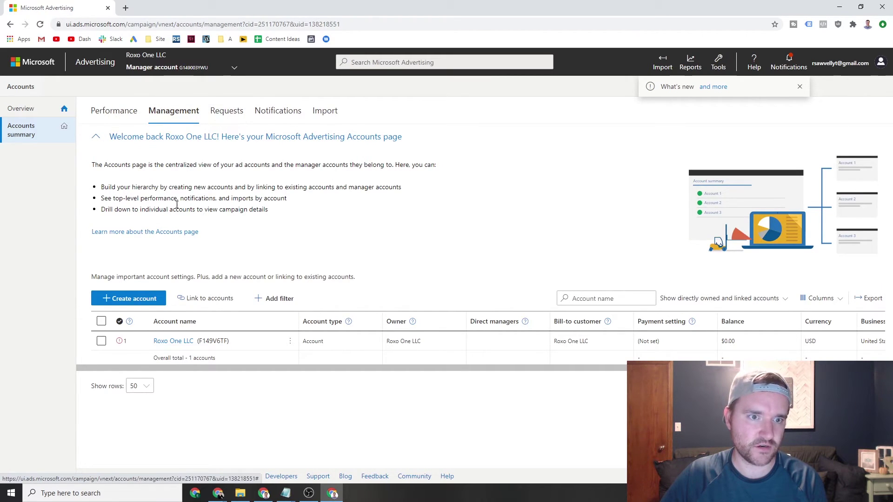
pyautogui.click(167, 341)
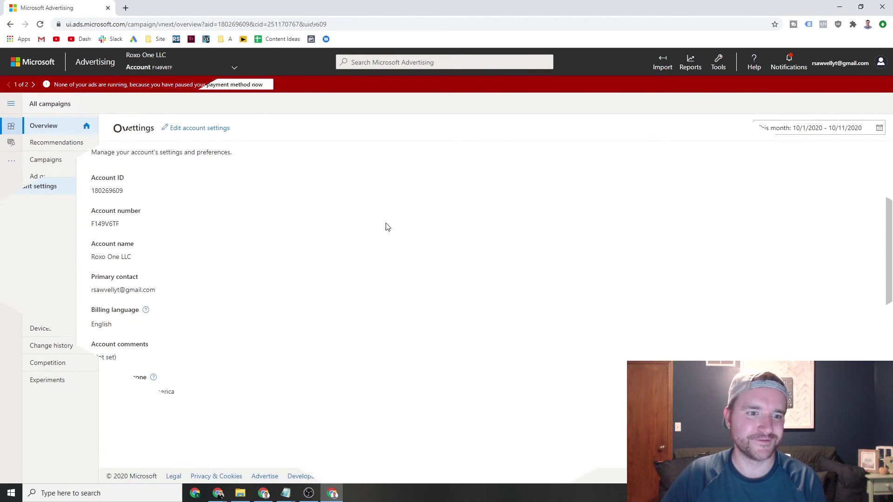
# - Go to Preferences > Account settings, where Auto-tagging shows Off
pyautogui.click(711, 57)
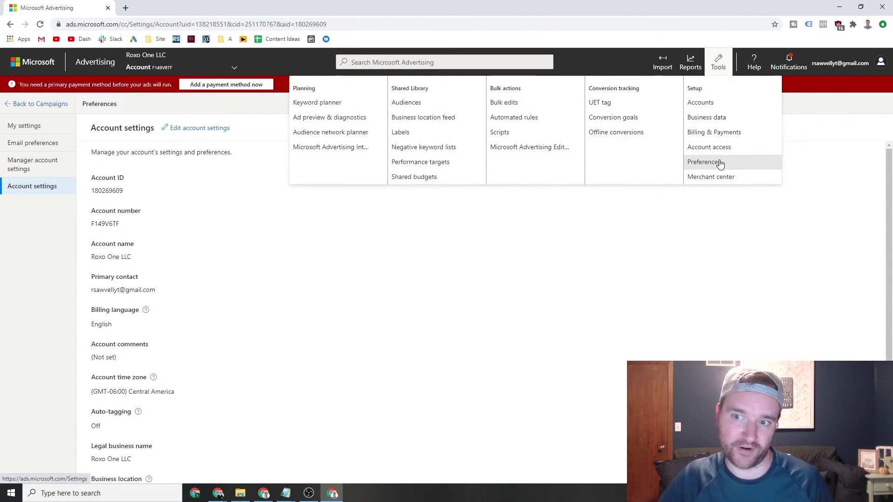
pyautogui.scroll(-2, 353, 247)
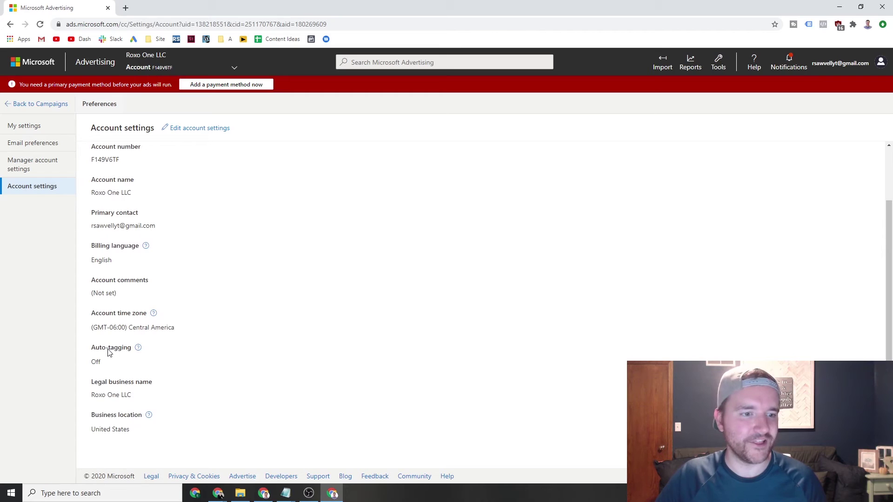
pyautogui.moveTo(93, 352)
pyautogui.mouseDown()
pyautogui.moveTo(126, 352)
pyautogui.moveTo(109, 352)
pyautogui.mouseUp()
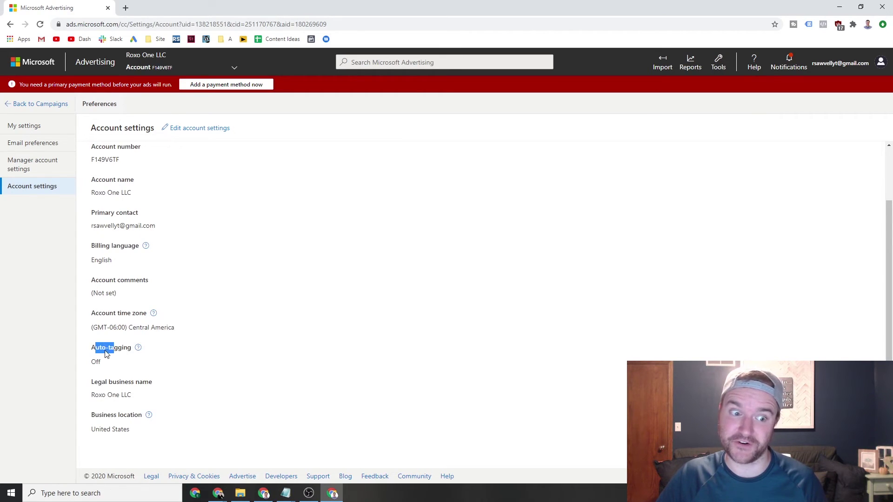
pyautogui.click(103, 352)
pyautogui.scroll(2, 102, 352)
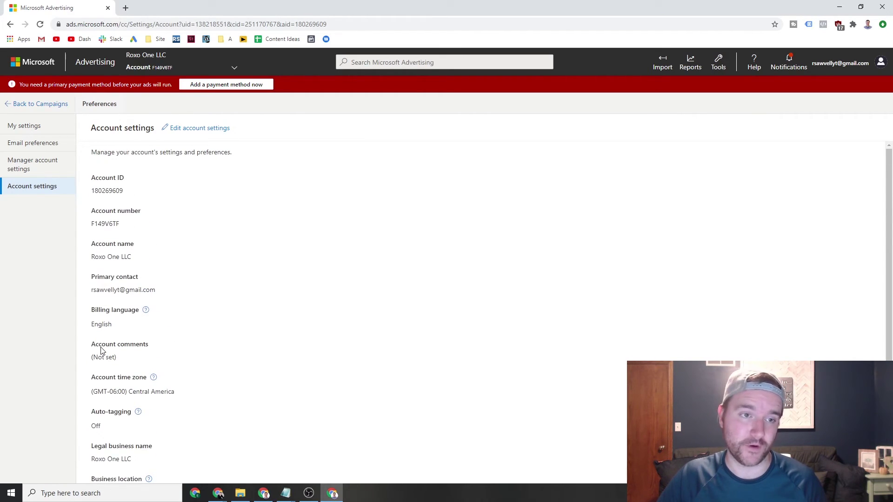
pyautogui.click(187, 129)
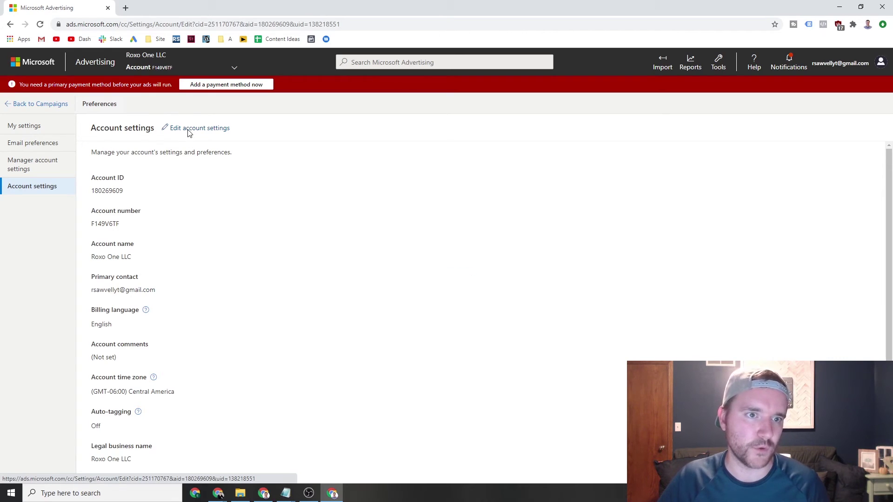
pyautogui.scroll(-2, 218, 186)
pyautogui.scroll(-3, 221, 189)
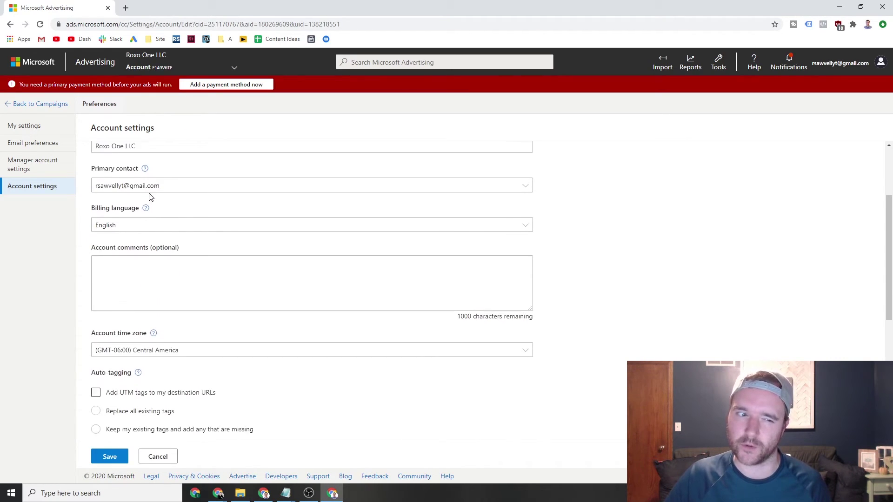
pyautogui.click(95, 319)
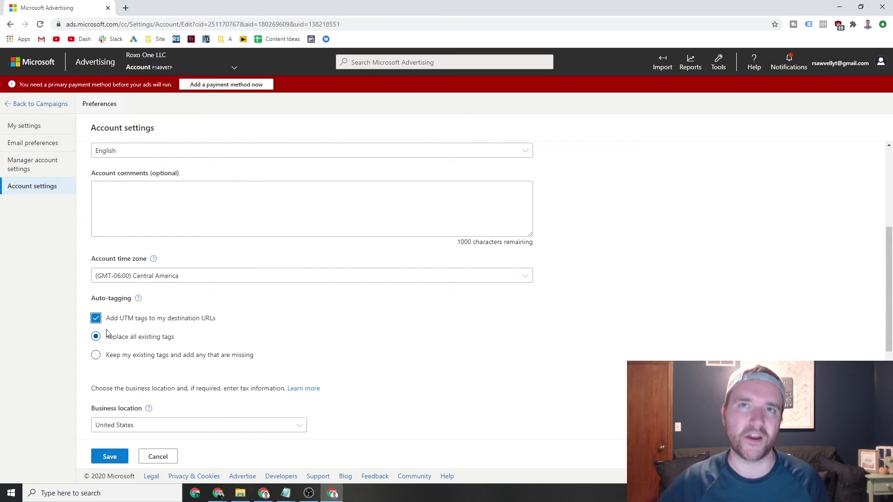
pyautogui.click(98, 454)
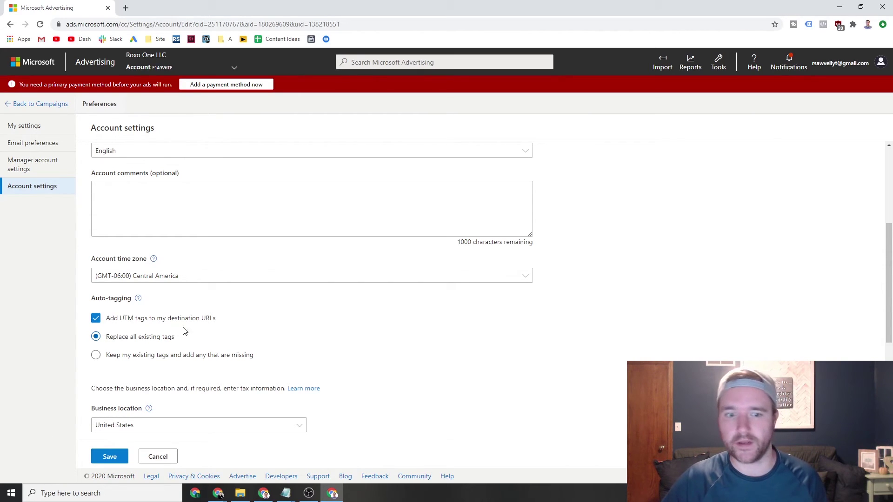
pyautogui.scroll(-2, 342, 309)
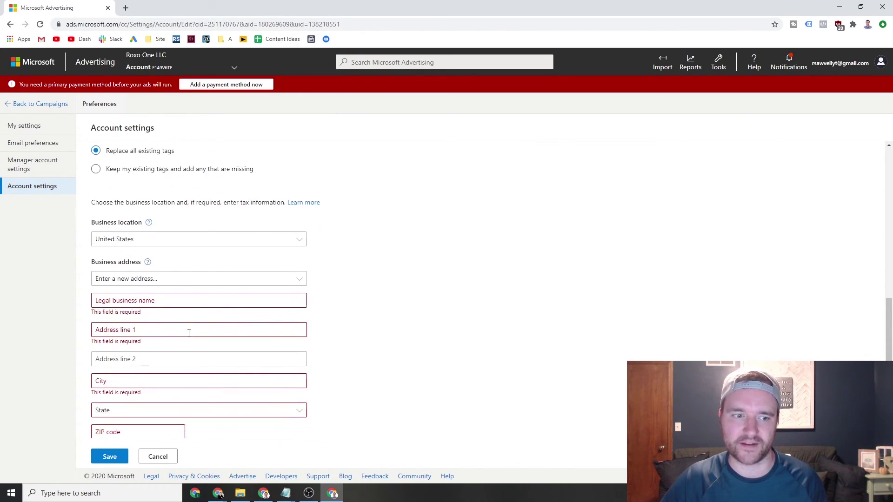
pyautogui.scroll(3, 184, 332)
pyautogui.scroll(2, 178, 295)
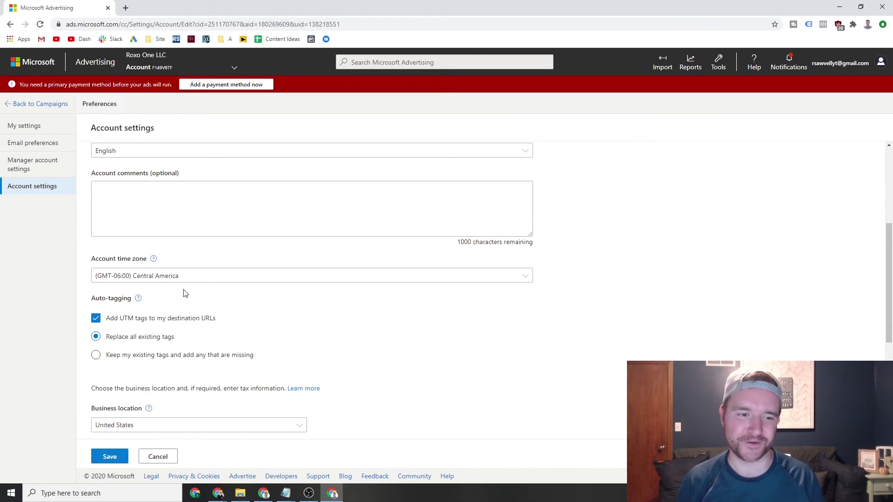
pyautogui.click(158, 457)
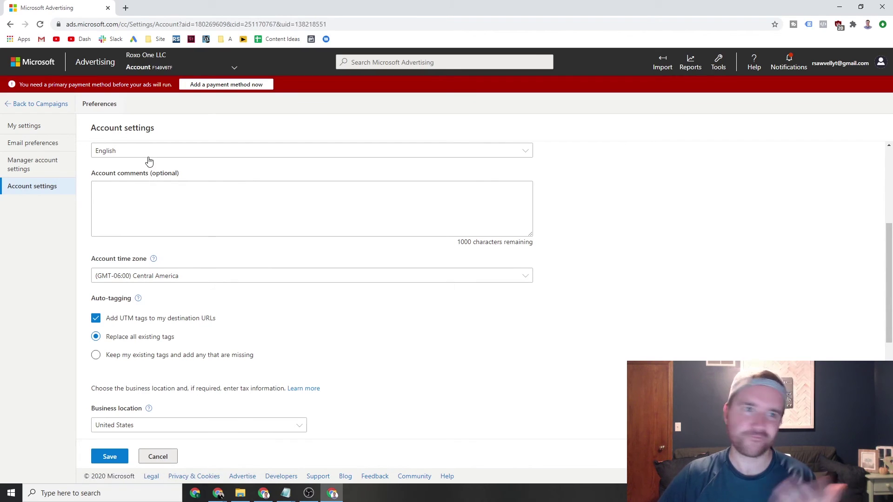
# - Go back to the Campaigns home page using the Microsoft logo
pyautogui.click(35, 65)
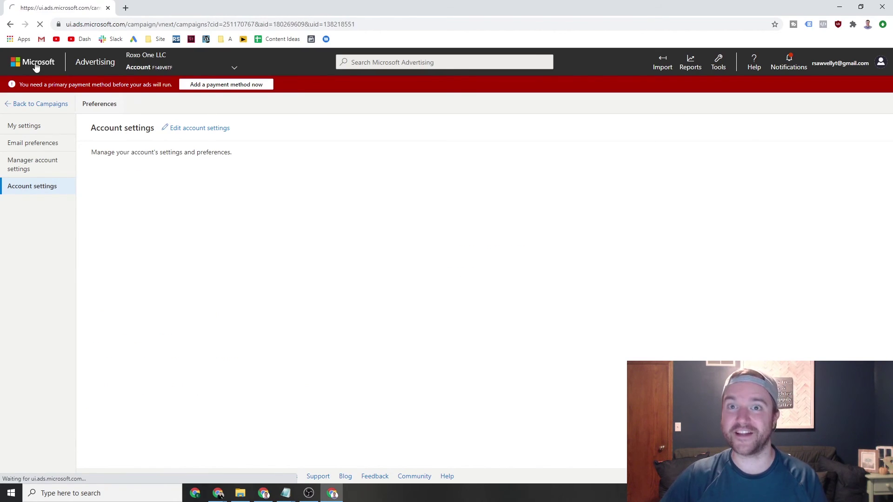